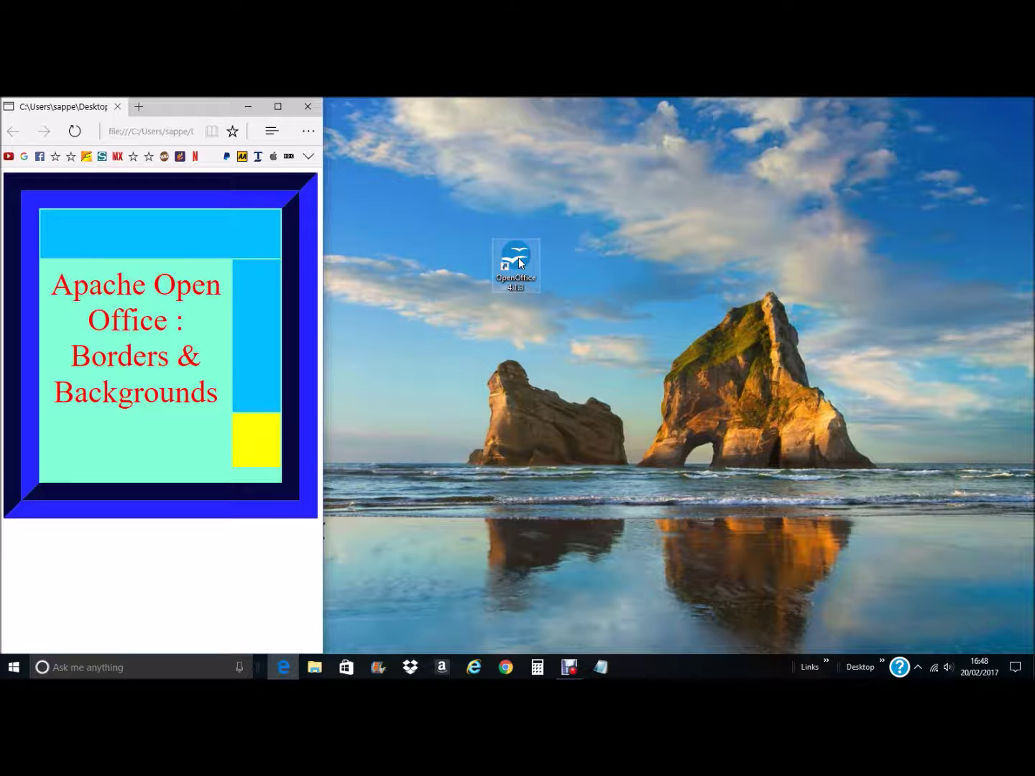
- Launch OpenOffice and create a new spreadsheet
double_click(518, 257)
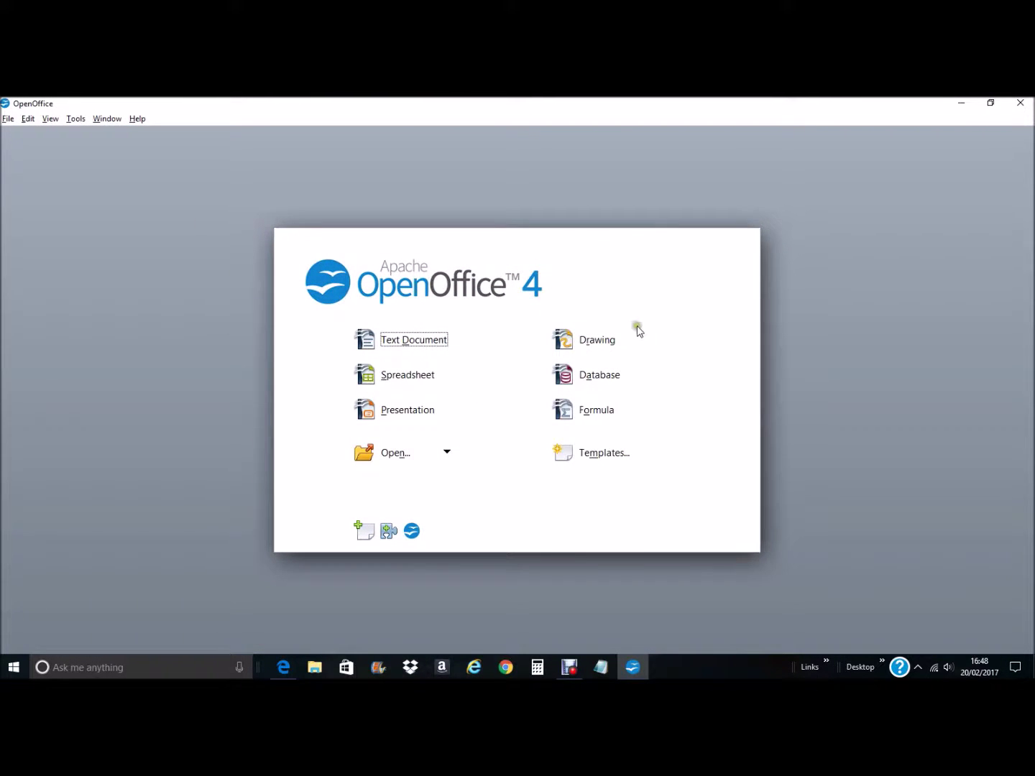
left_click(412, 376)
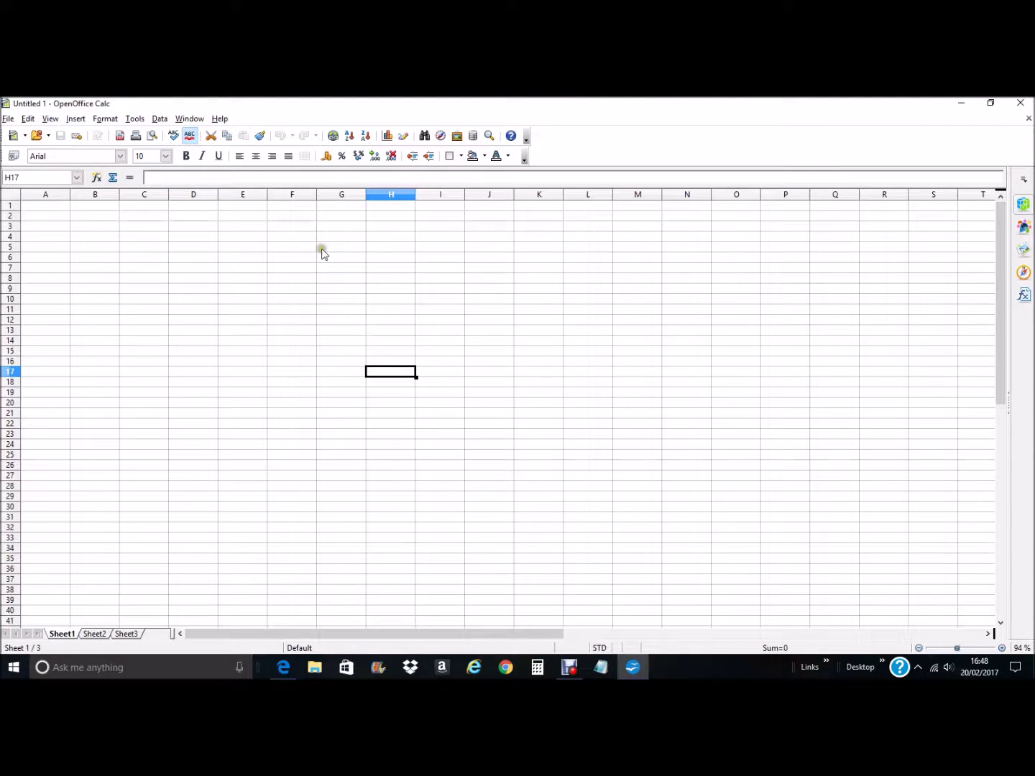
- Widen column G to about one and a half times its width and make row 8 about four times taller
left_click_drag(366, 195, 392, 194)
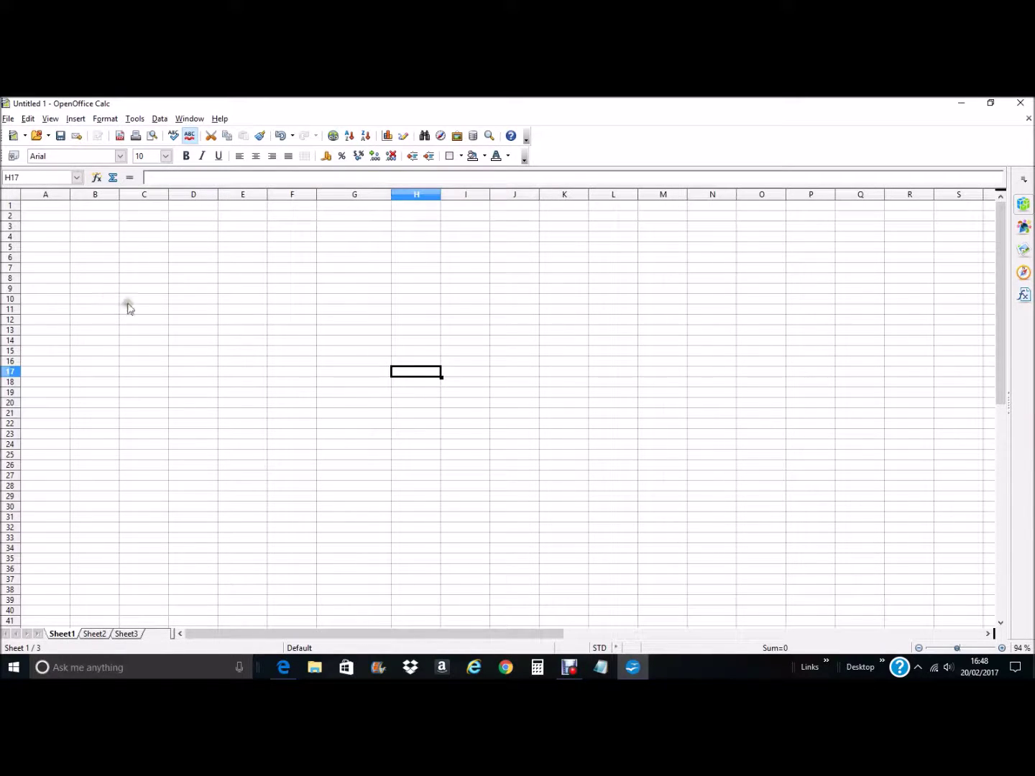
left_click_drag(11, 283, 9, 318)
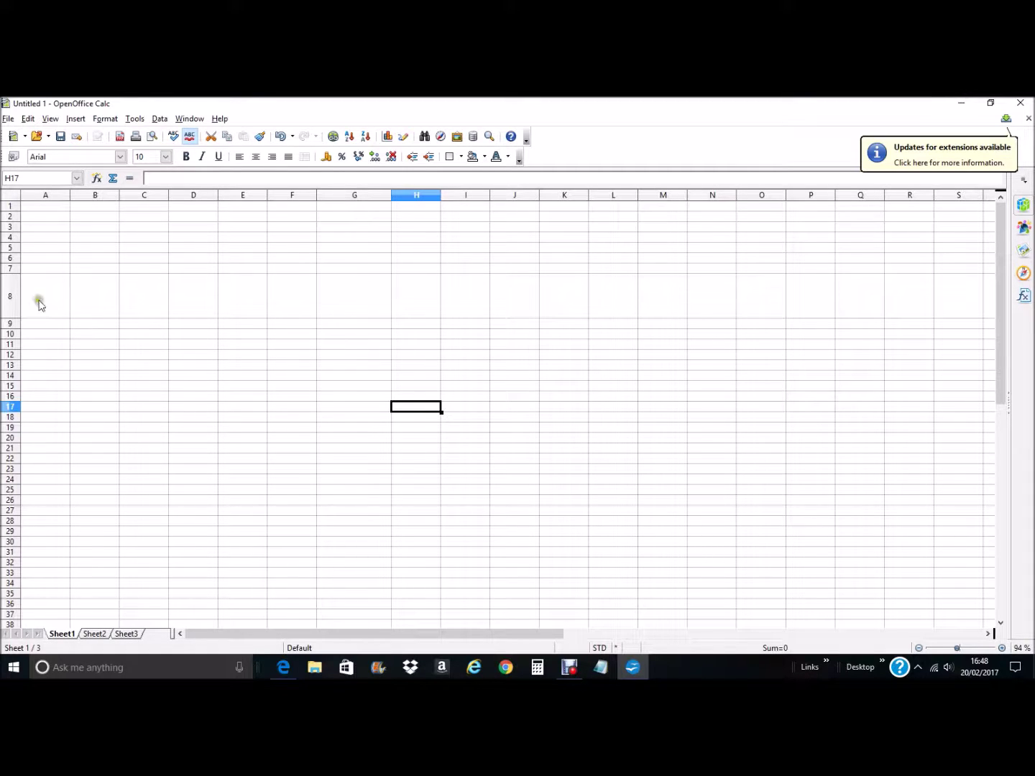
left_click(351, 301)
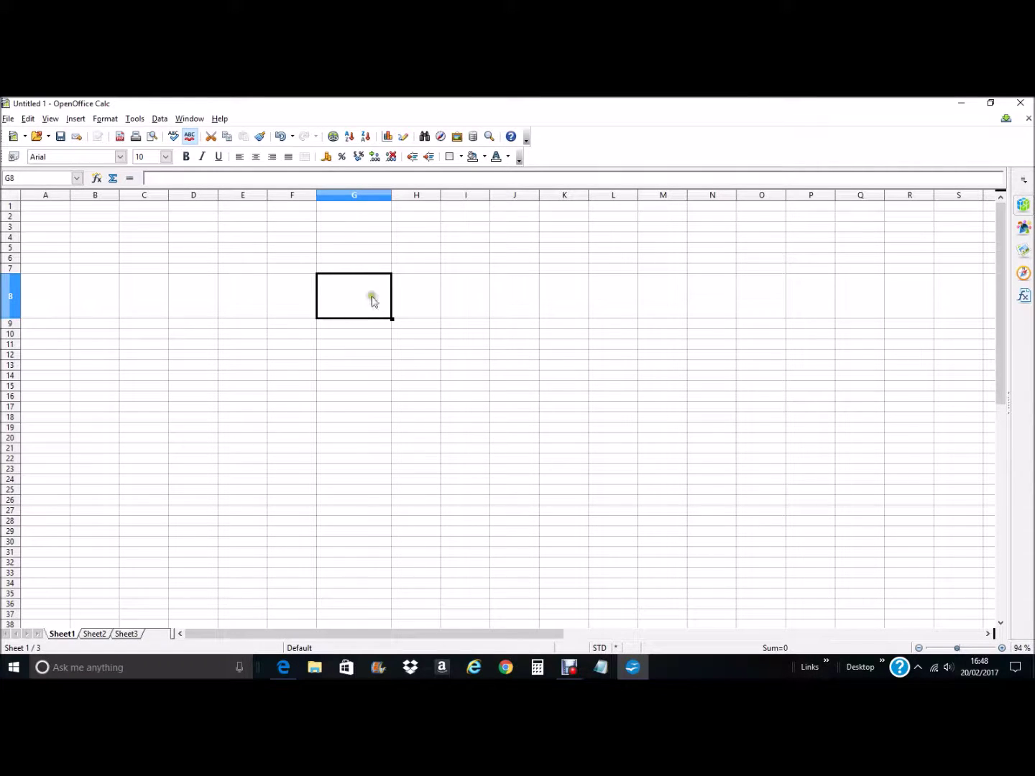
left_click(607, 298)
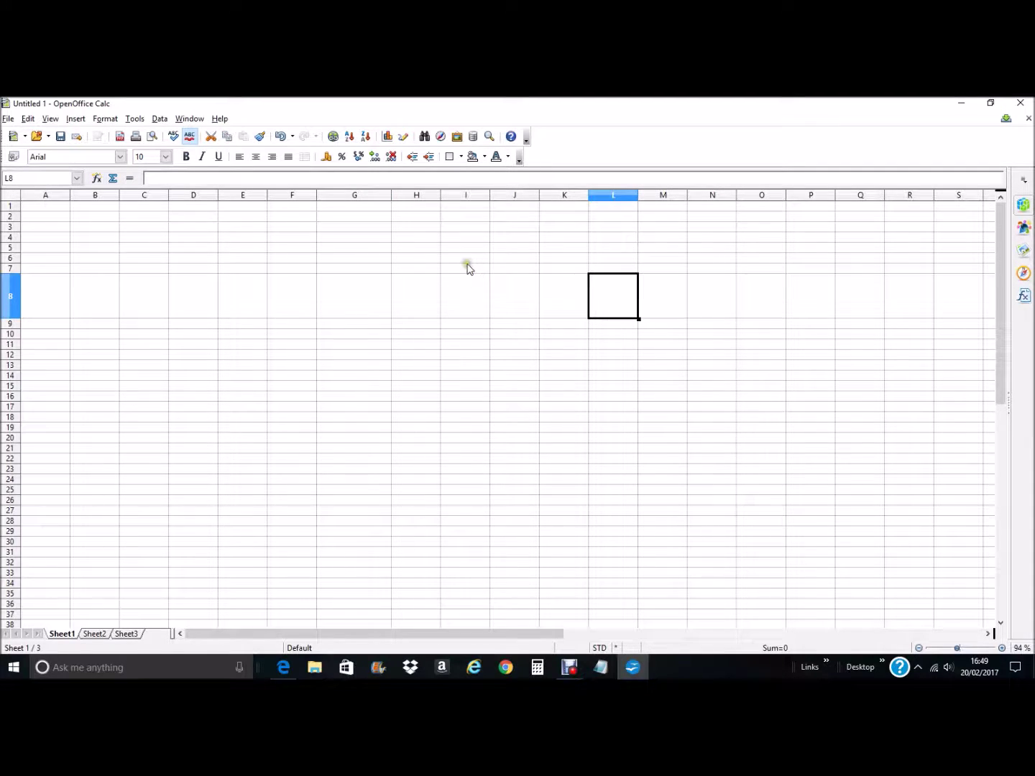
- Apply a 2.50 pt black border to all four sides of cell G8, and undo it
left_click(358, 302)
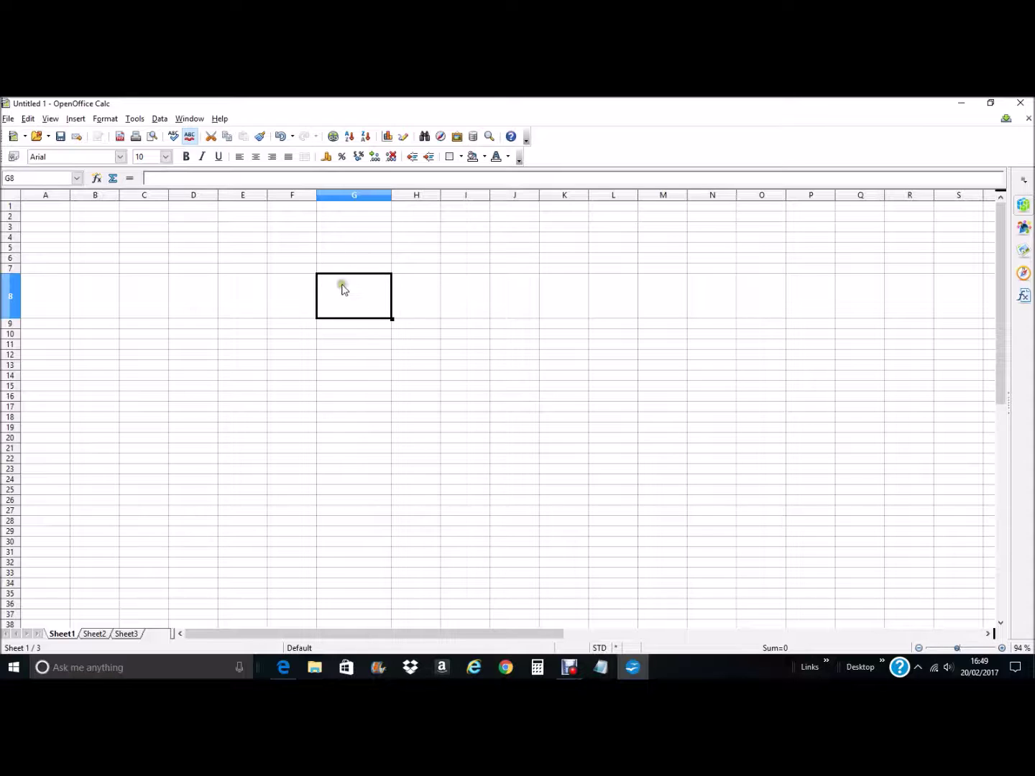
left_click(356, 295)
left_click(334, 280)
right_click(354, 297)
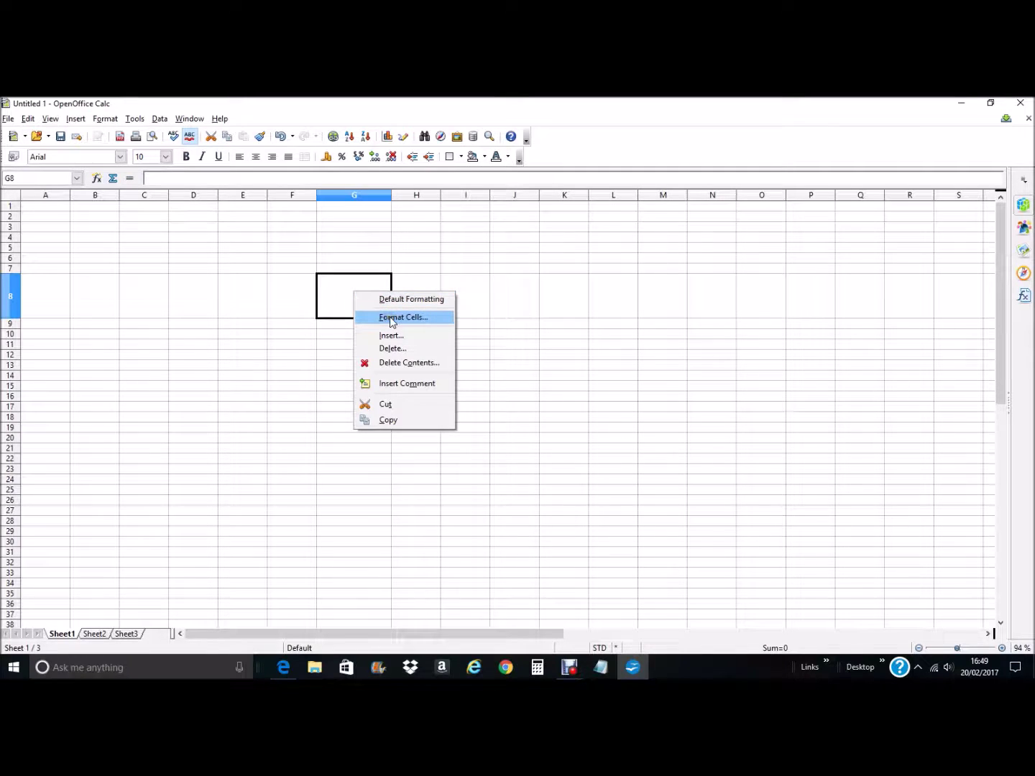
left_click(333, 290)
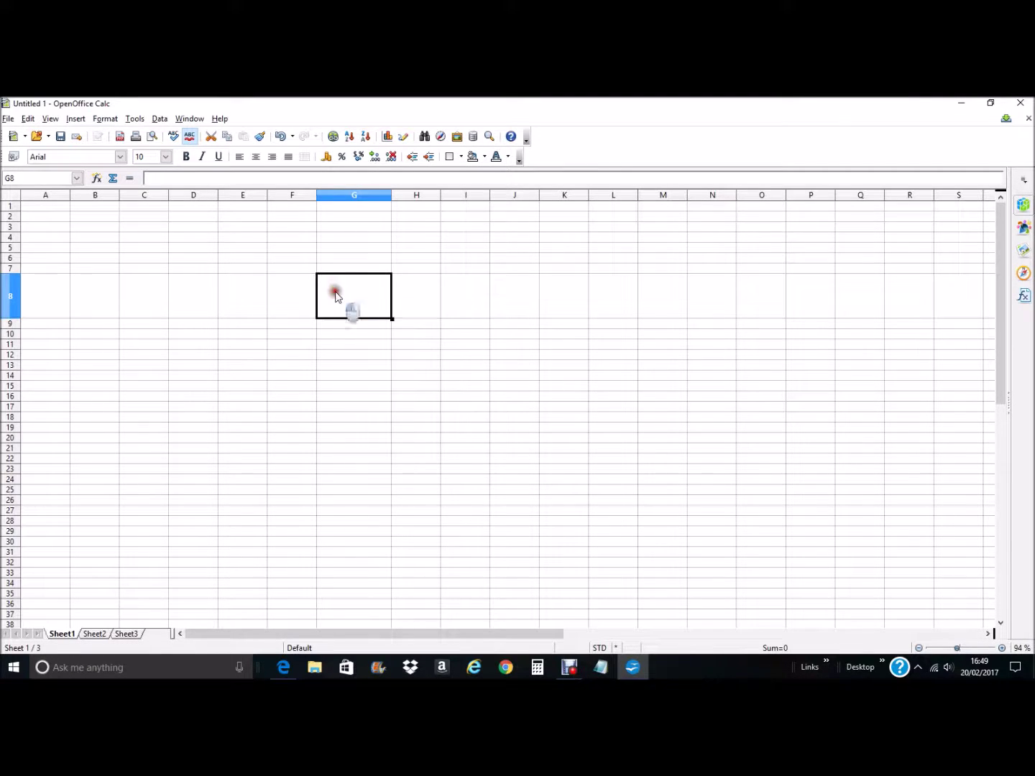
left_click(105, 120)
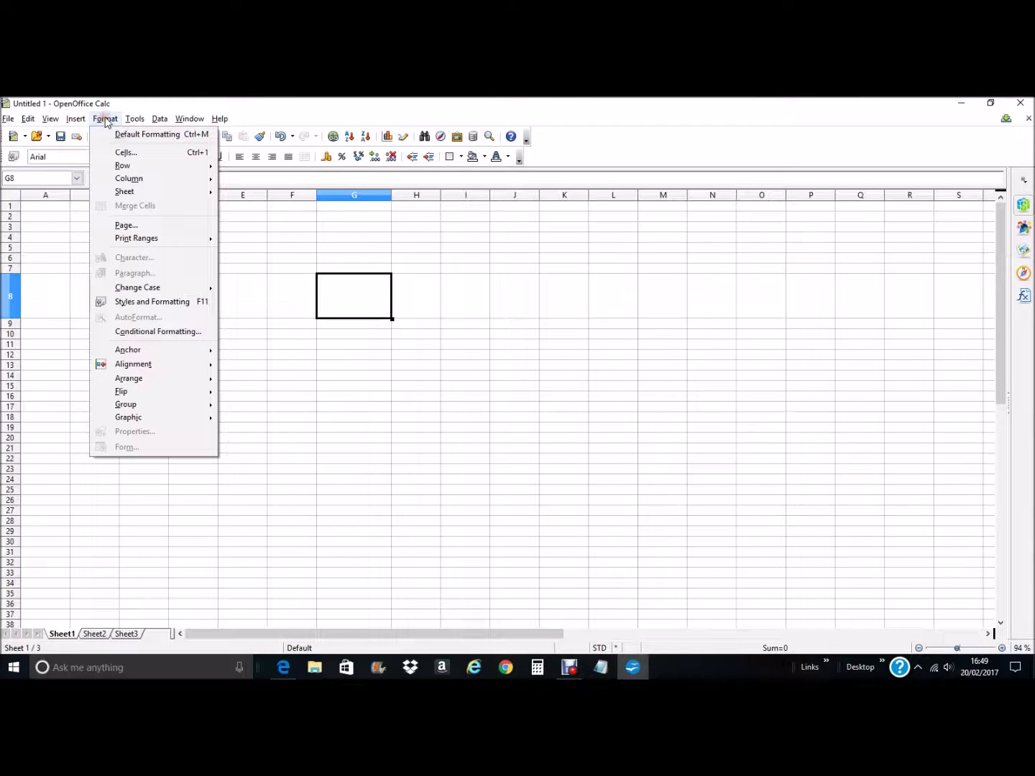
left_click(123, 152)
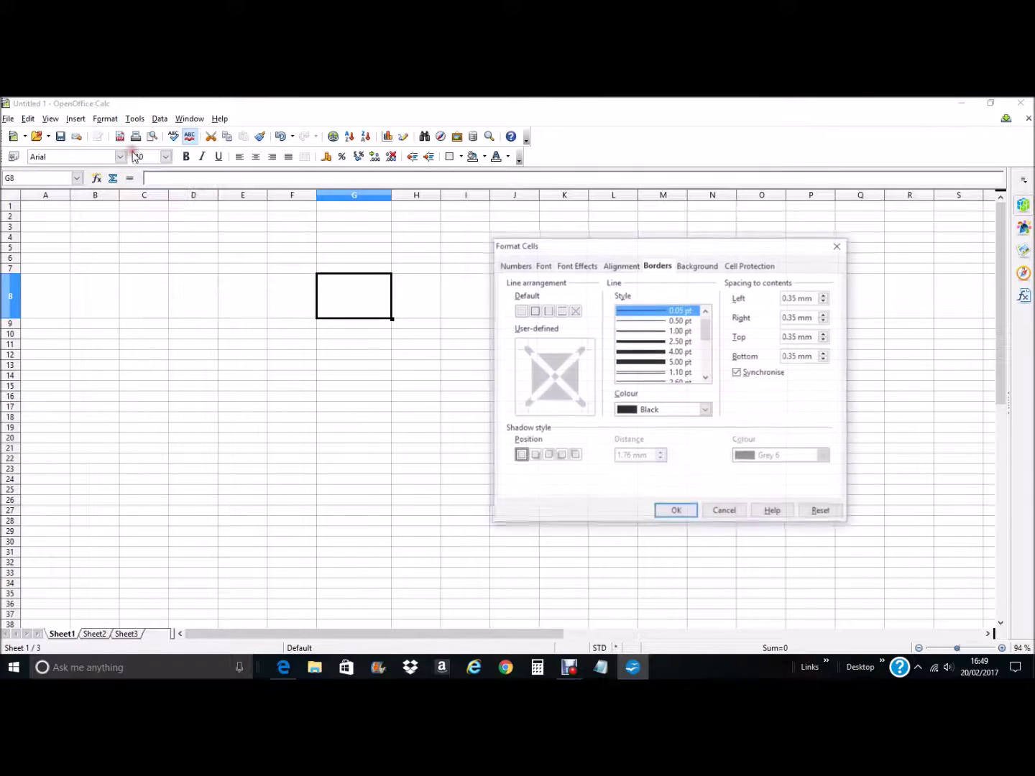
left_click_drag(714, 248, 680, 235)
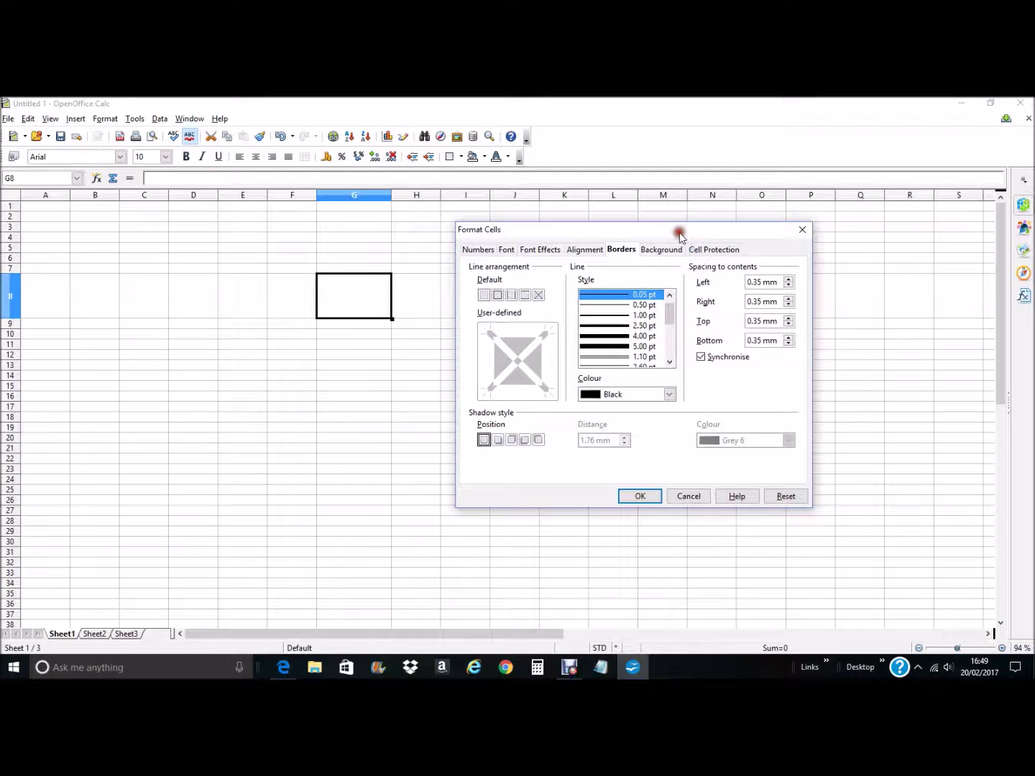
left_click(625, 250)
left_click(499, 296)
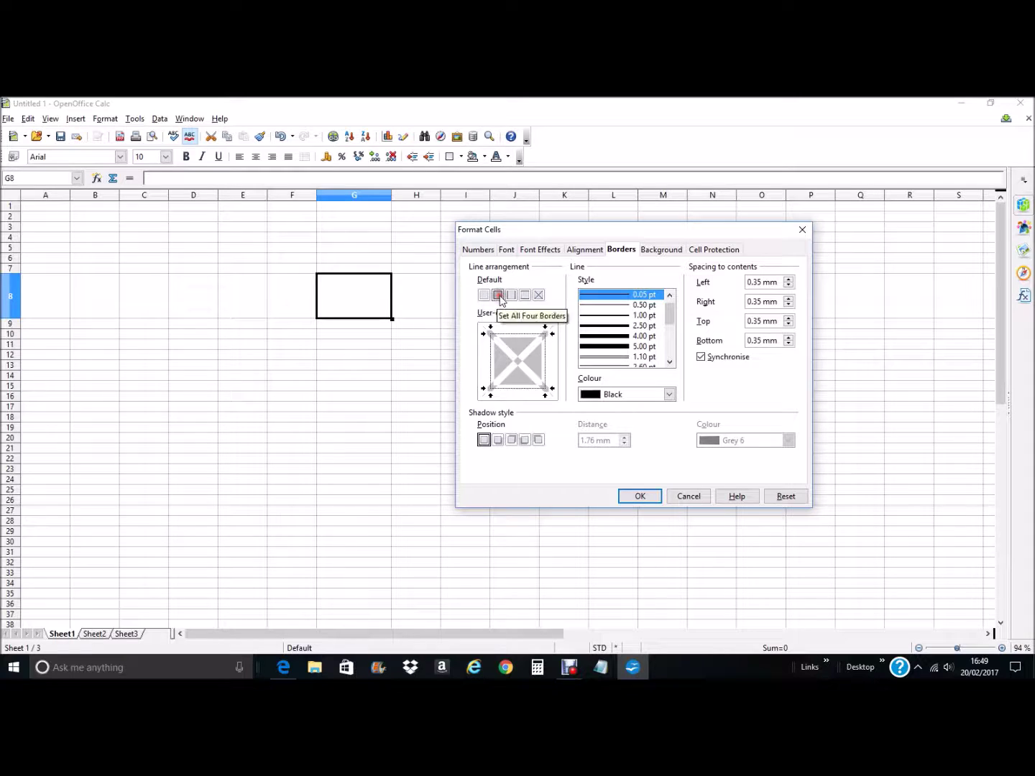
left_click(609, 327)
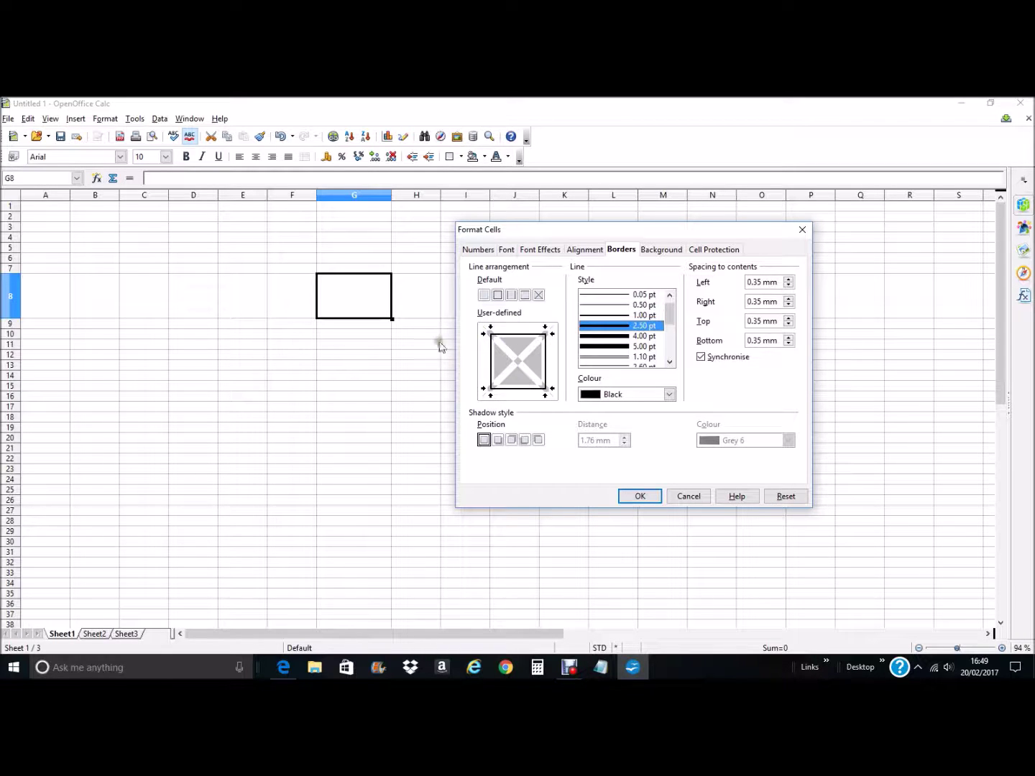
left_click(641, 497)
left_click(416, 397)
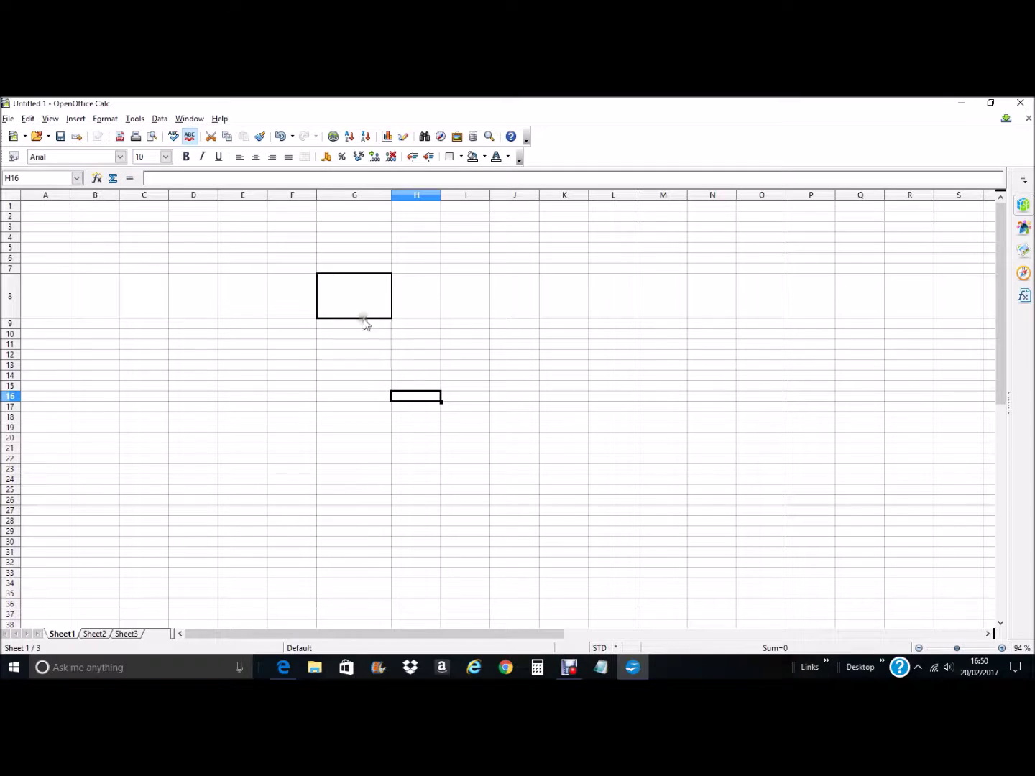
left_click(283, 138)
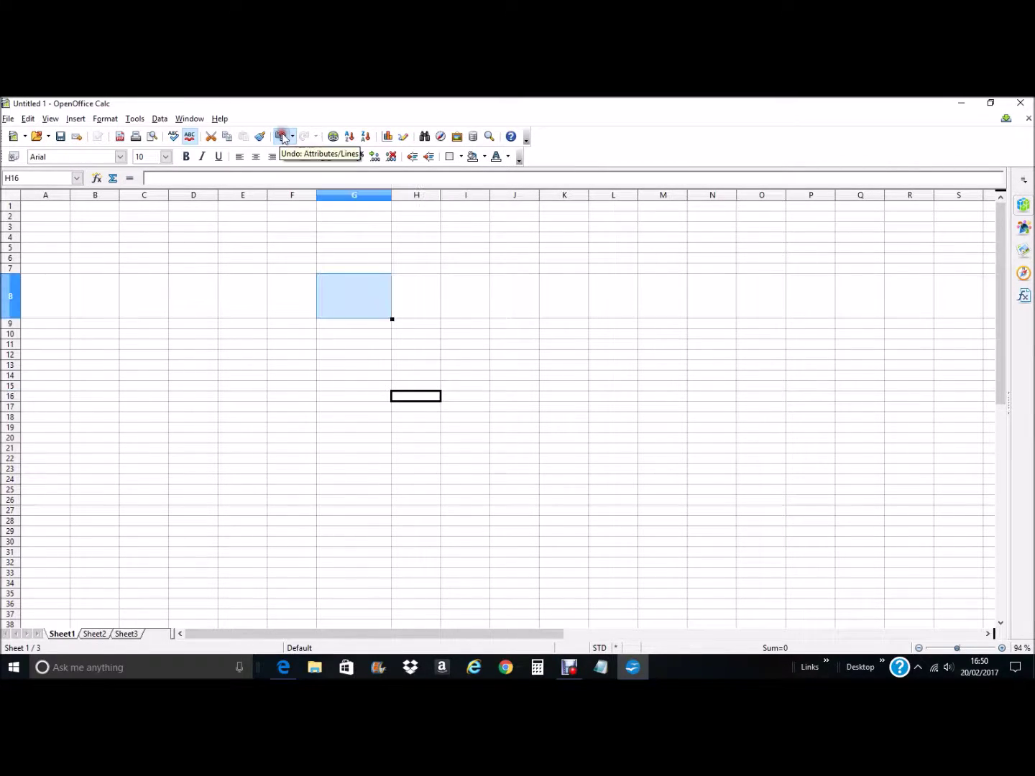
- Apply a 2.50 pt black border to only the right side of cell G8
right_click(352, 294)
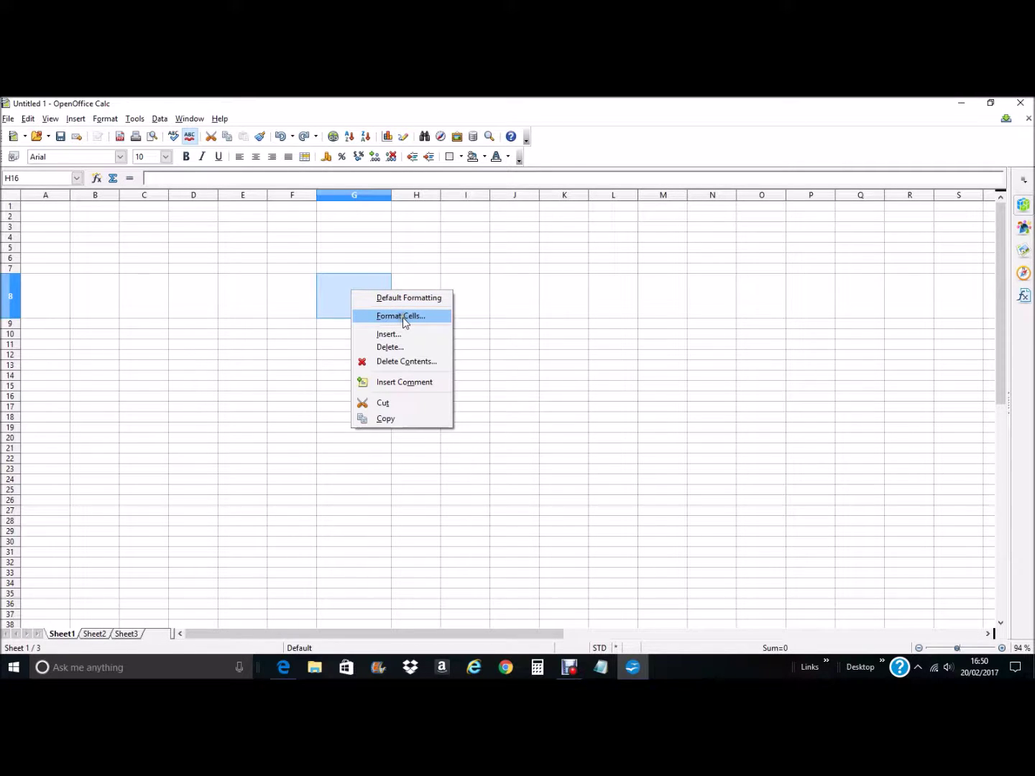
left_click(344, 288)
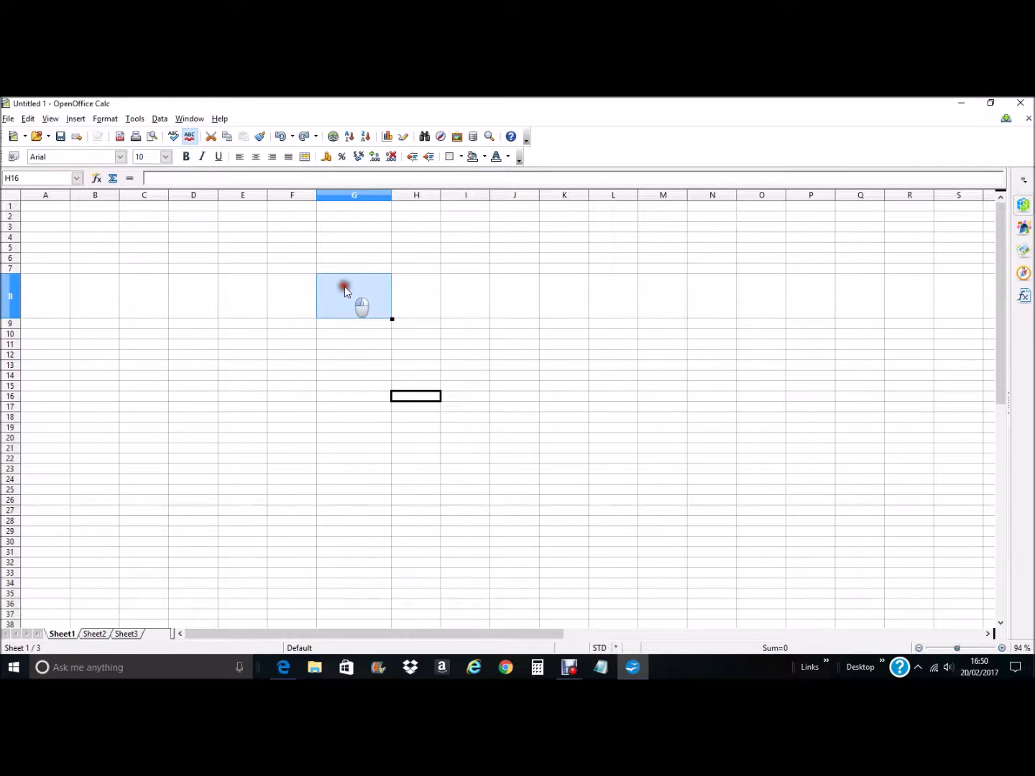
right_click(367, 291)
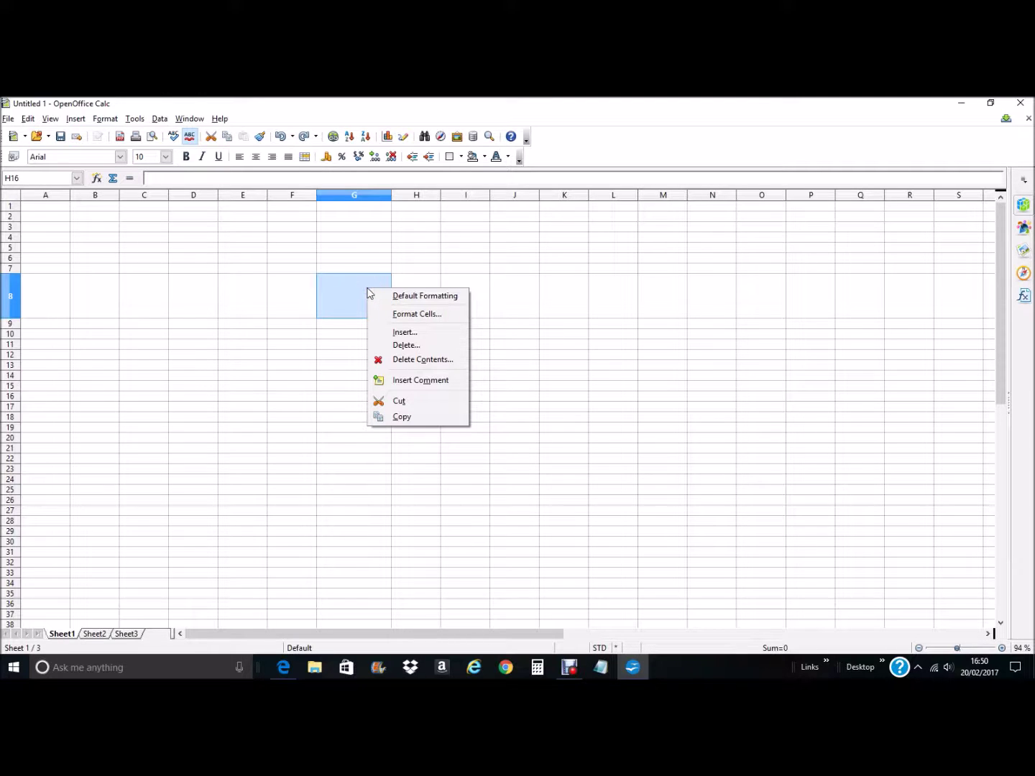
left_click(417, 314)
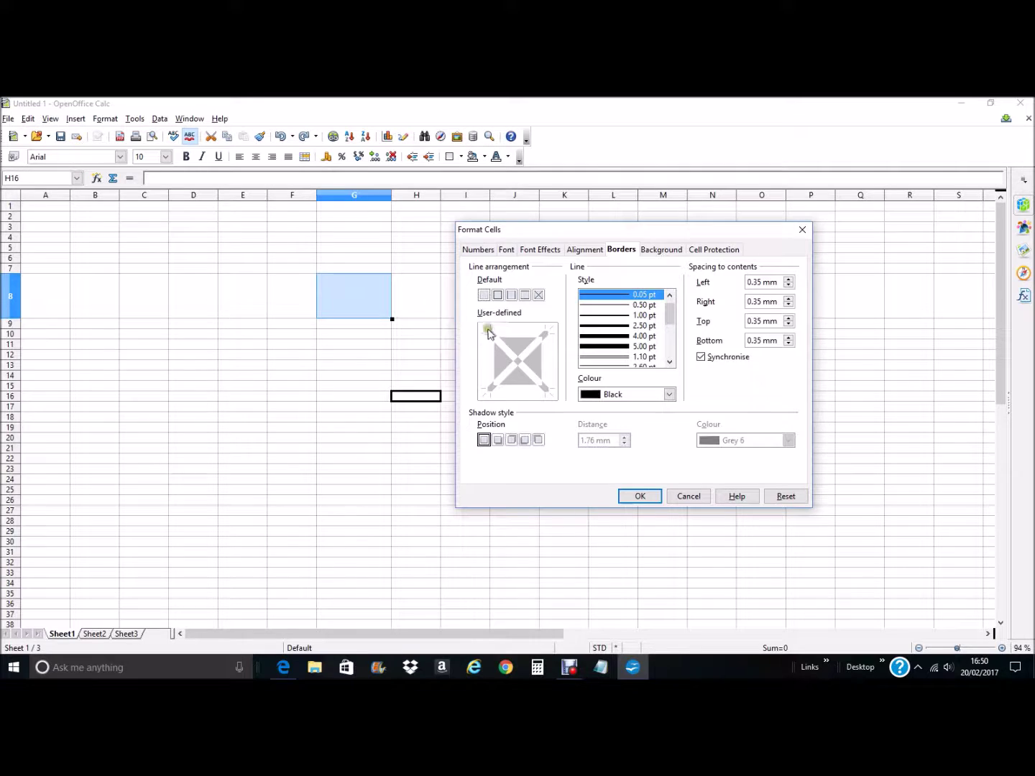
left_click(513, 295)
left_click(492, 363)
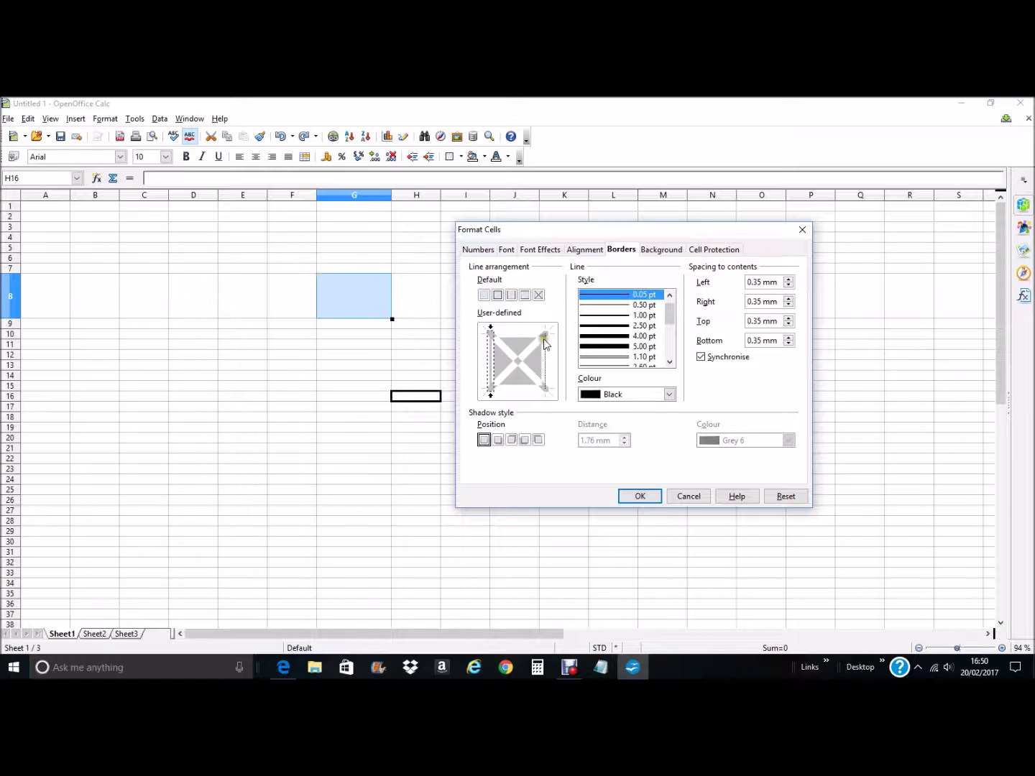
left_click(546, 361)
left_click(604, 326)
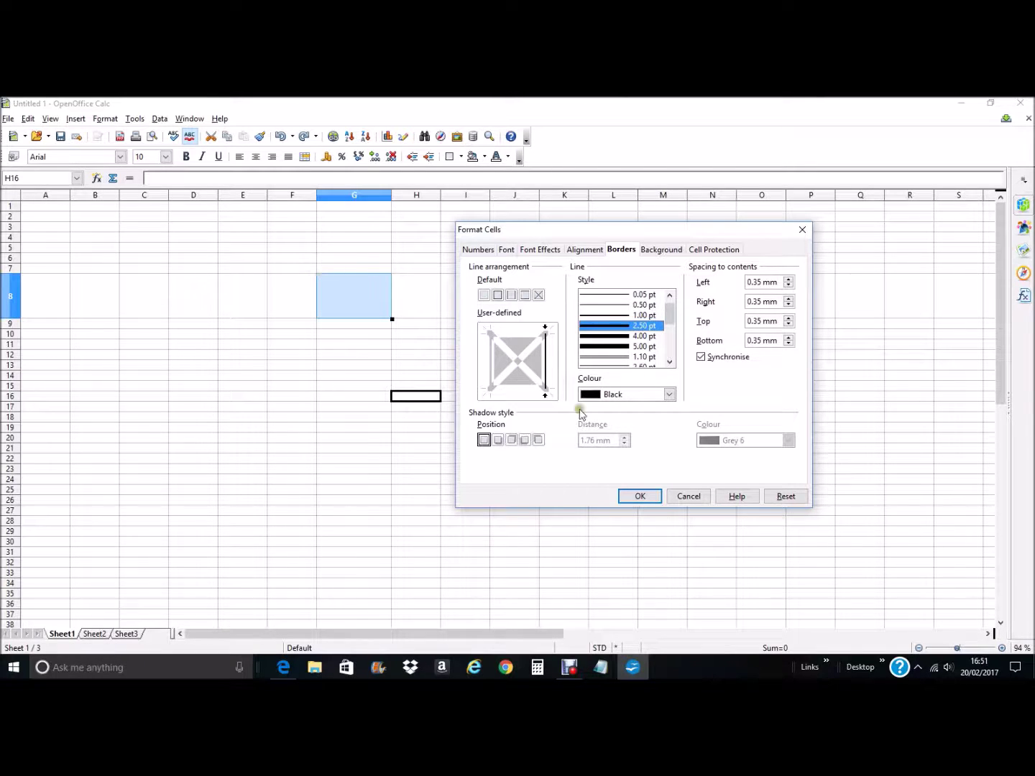
left_click(642, 496)
left_click(453, 356)
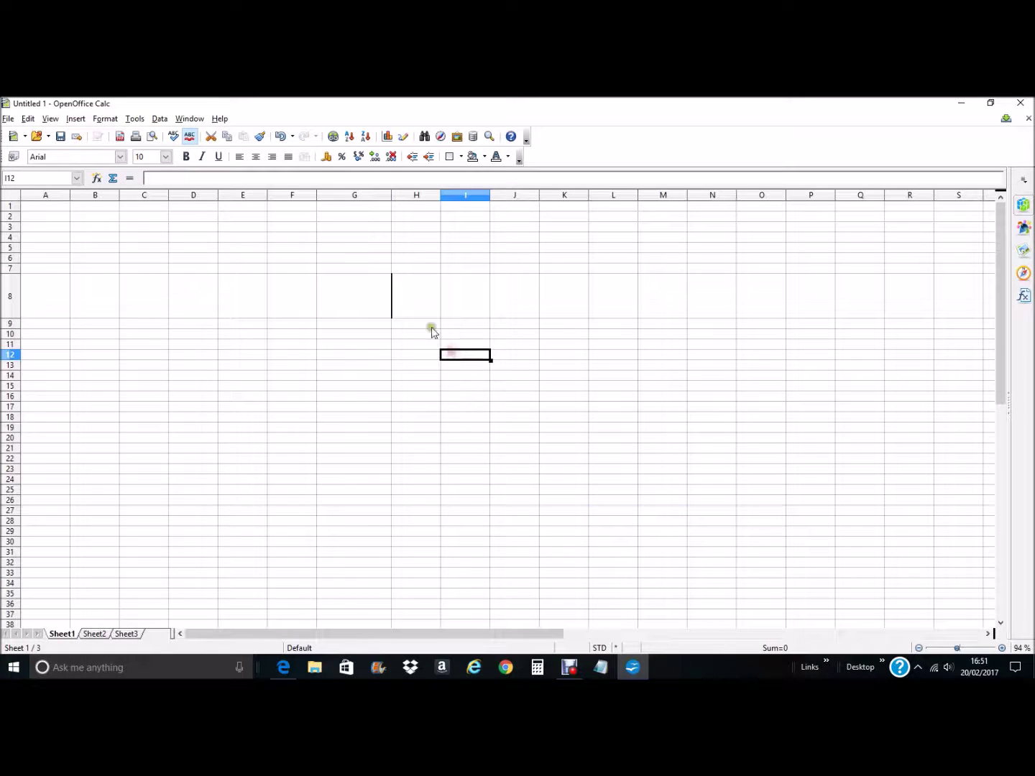
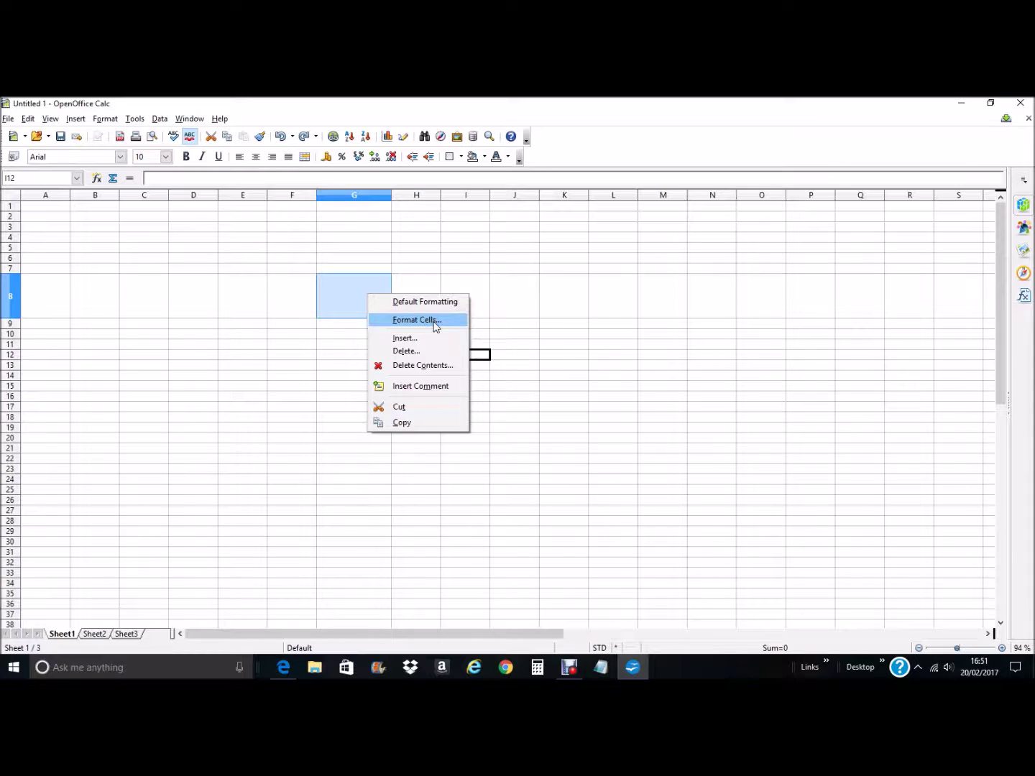
- Open the cell formatting of G8 and set a 2.50 pt diagonal border rising from lower left to upper right
left_click(362, 293)
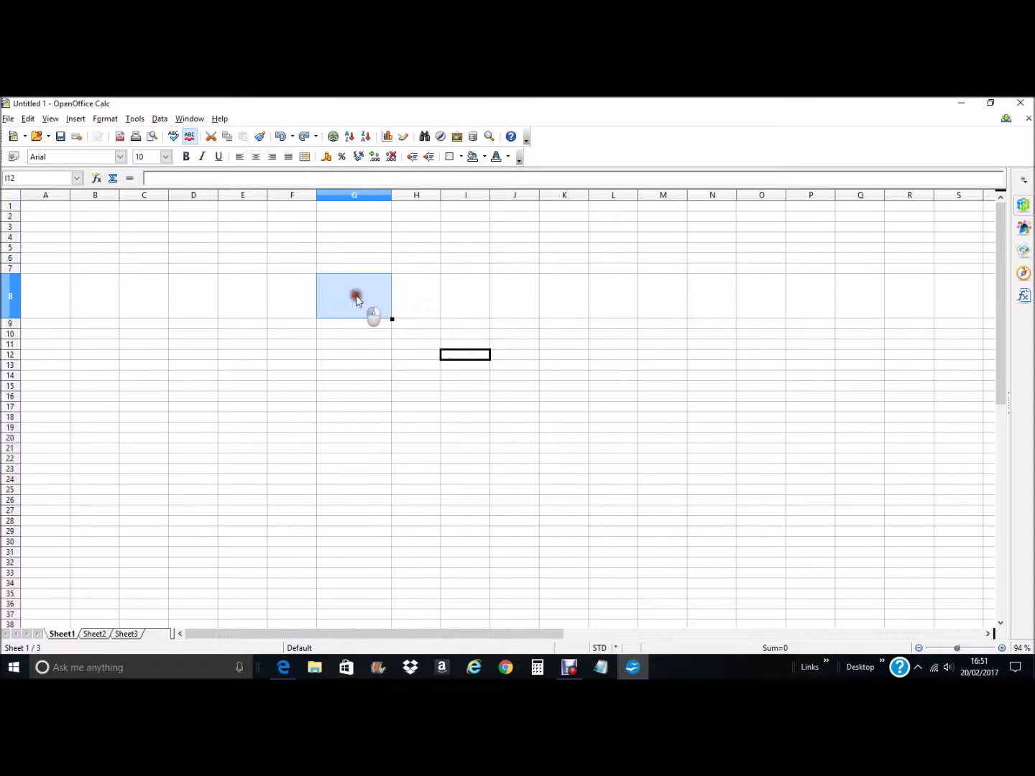
right_click(360, 292)
left_click(353, 289)
right_click(363, 292)
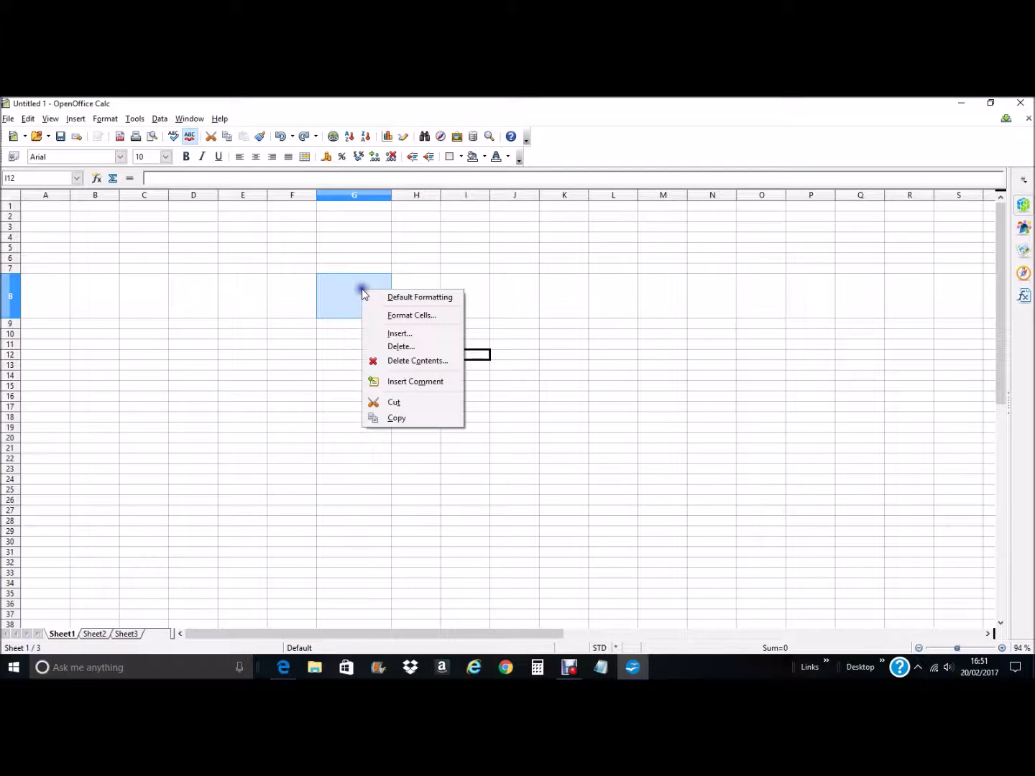
left_click(407, 315)
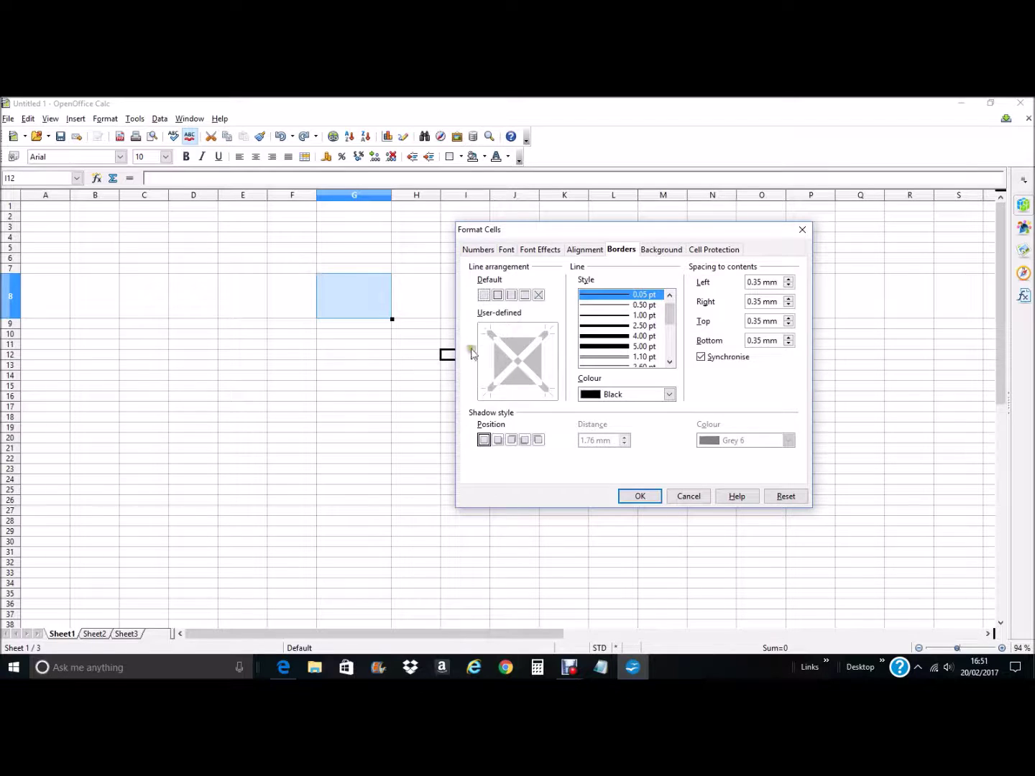
left_click(529, 349)
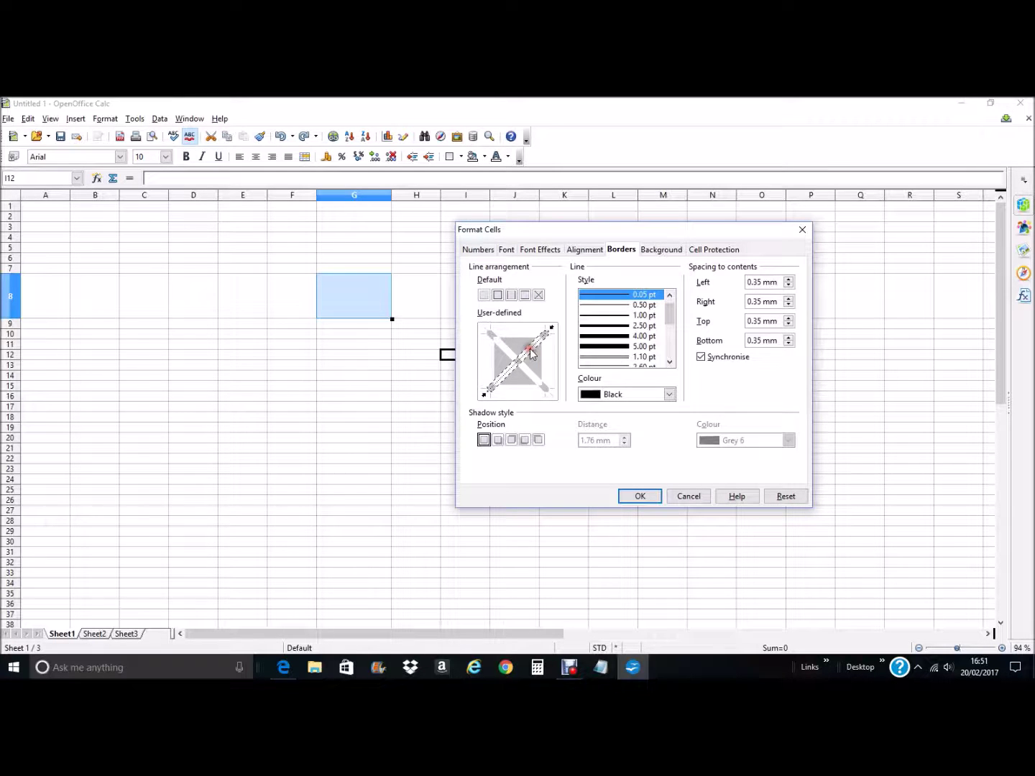
left_click(611, 326)
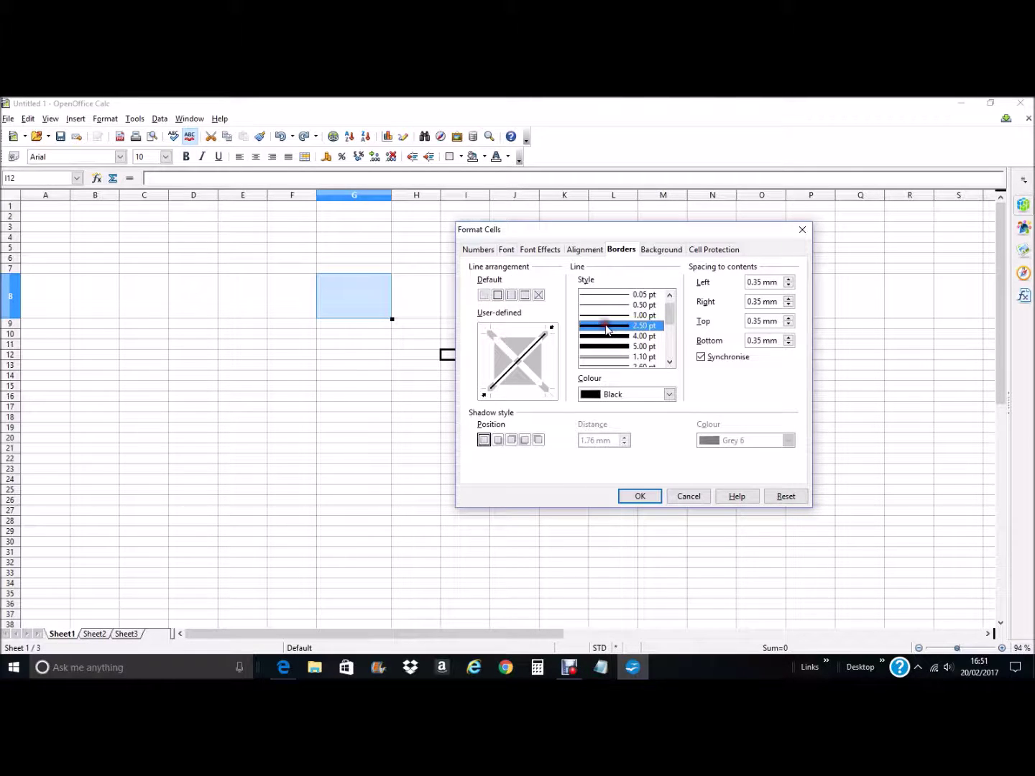
- Replace the diagonal with a 7.50 pt double-line border along only the bottom of cell G8
left_click_drag(670, 313, 668, 310)
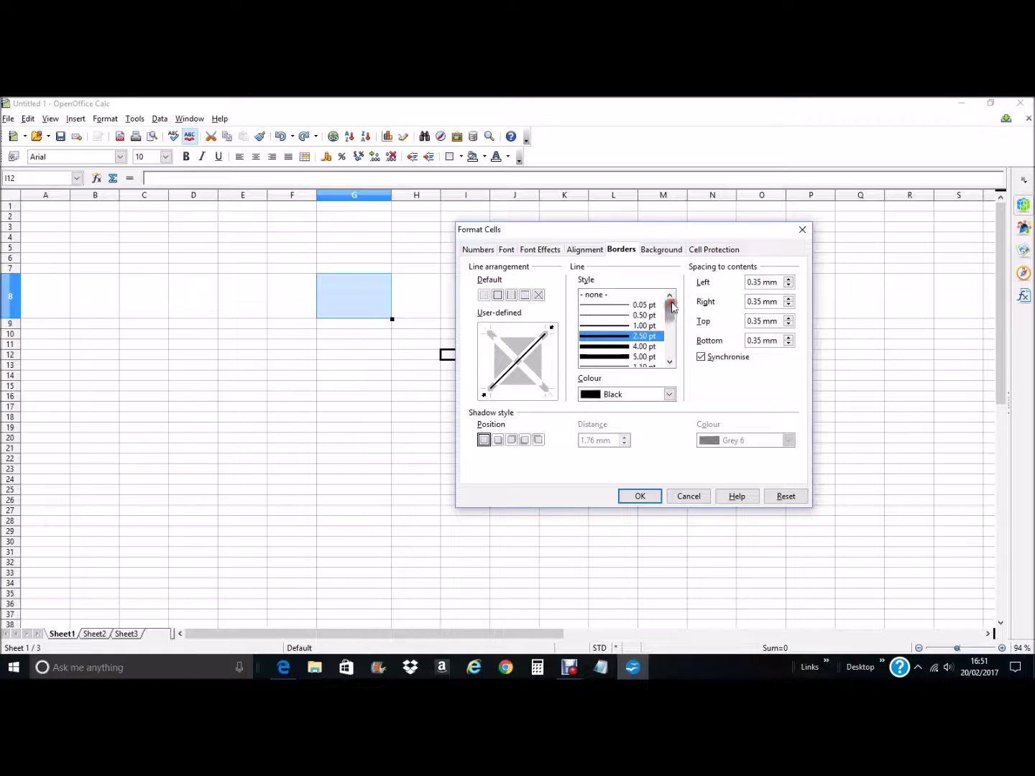
left_click_drag(670, 310, 670, 311)
mouse_move(670, 310)
left_mouse_down()
mouse_move(671, 338)
mouse_move(670, 327)
left_mouse_up()
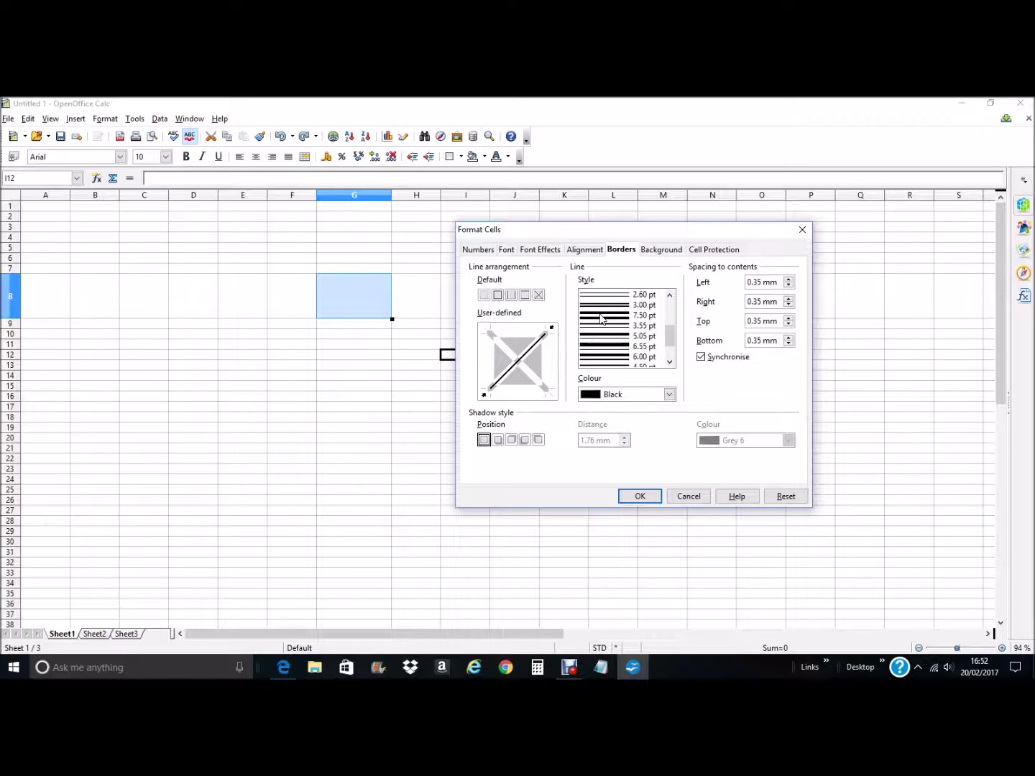
left_click(601, 317)
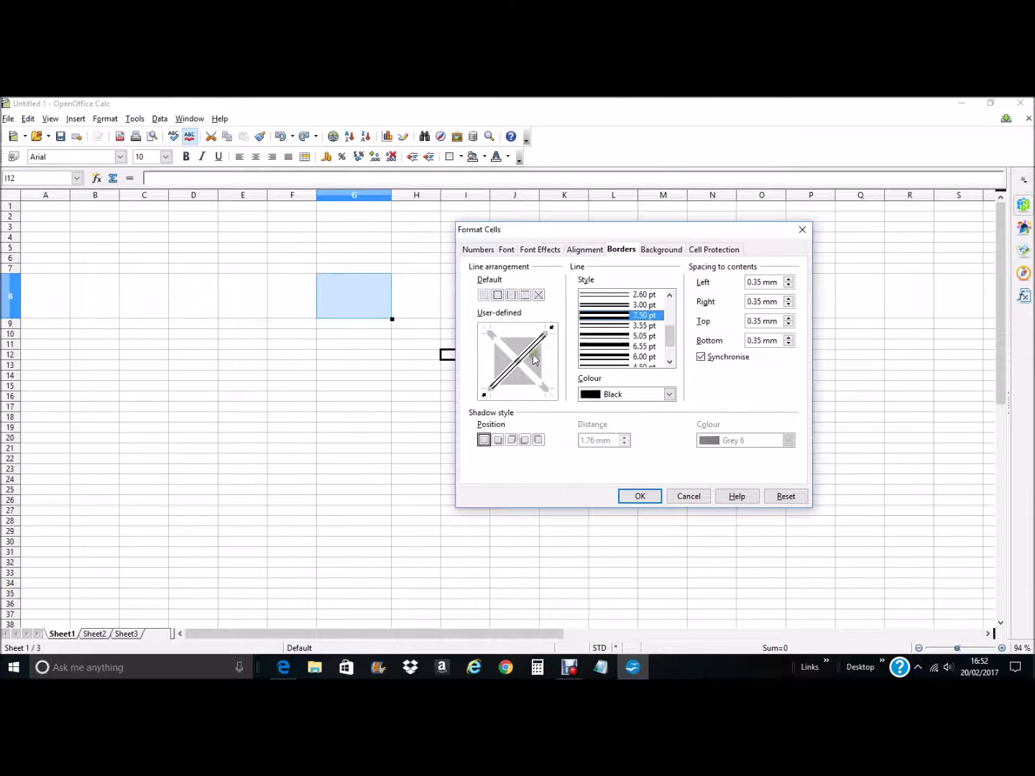
left_click(483, 294)
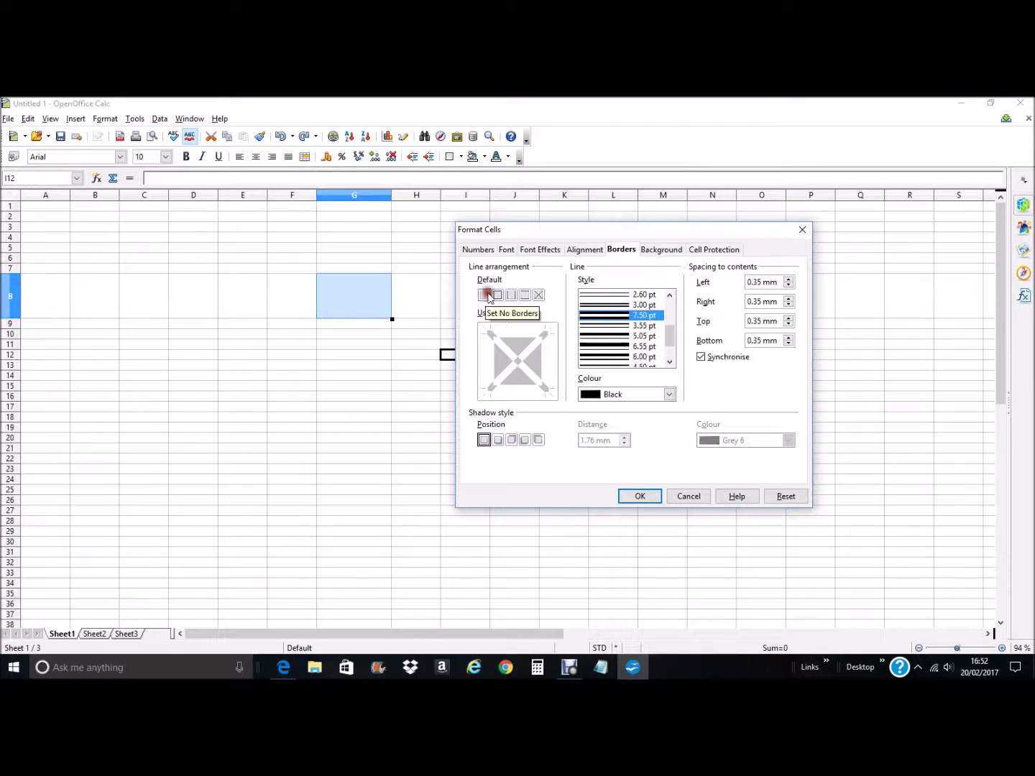
left_click(520, 388)
left_click(644, 496)
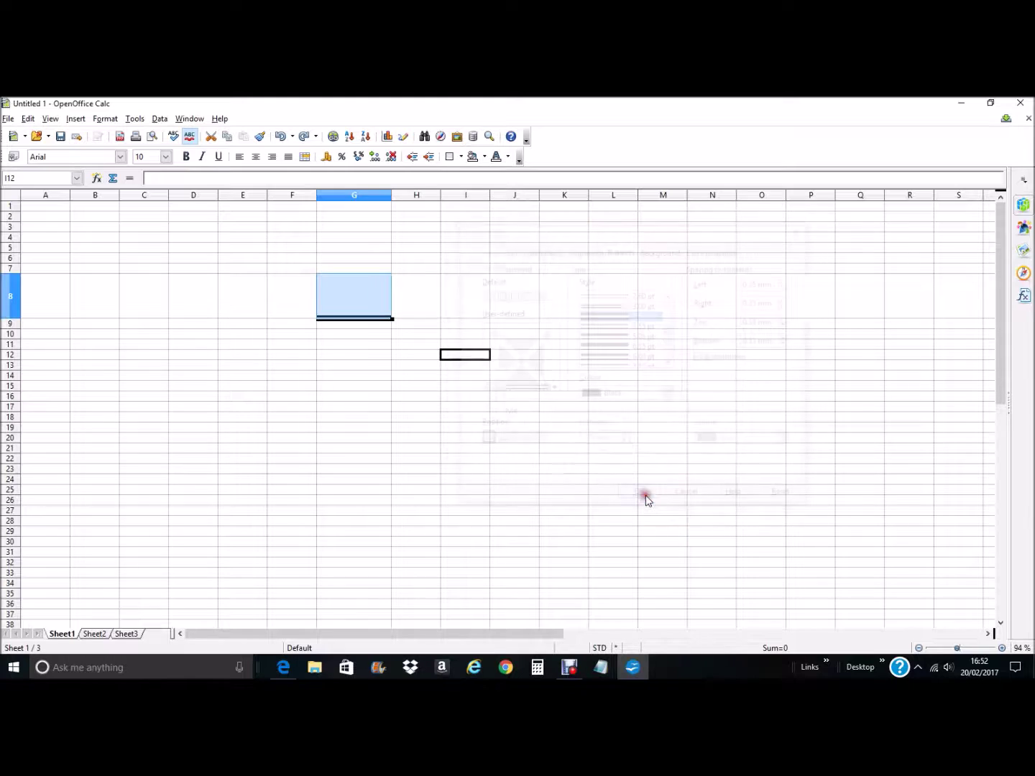
left_click(406, 295)
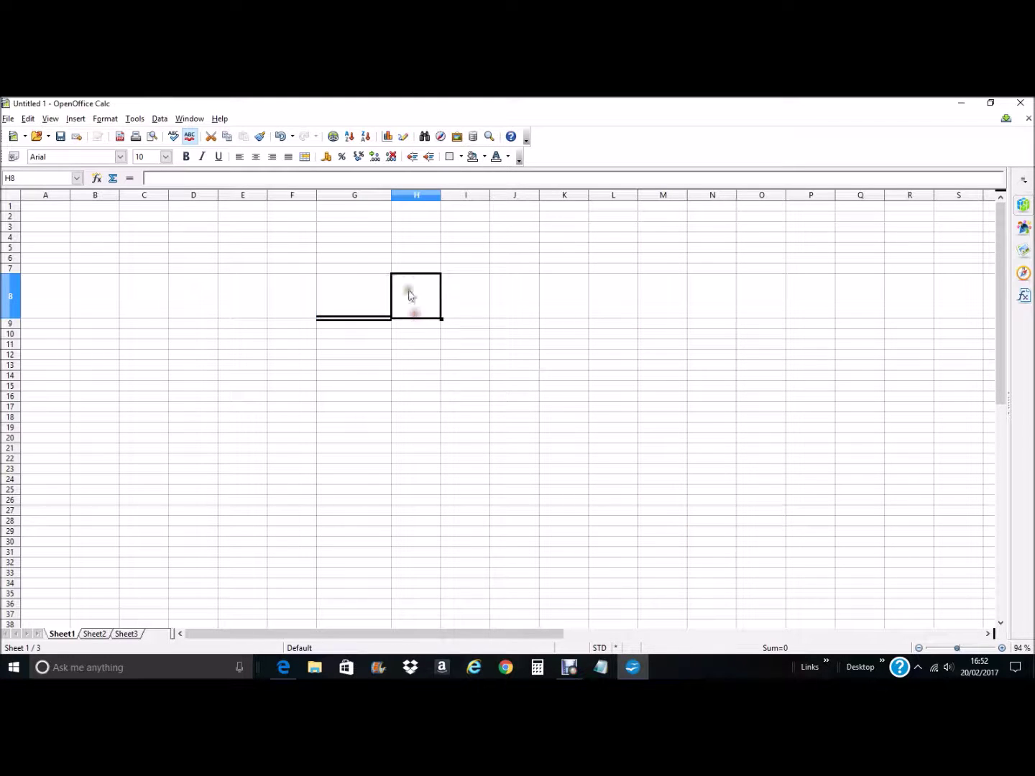
- Undo the bottom border on cell G8 and increase the heights of rows 2 and 3
left_click(281, 137)
left_click(371, 330)
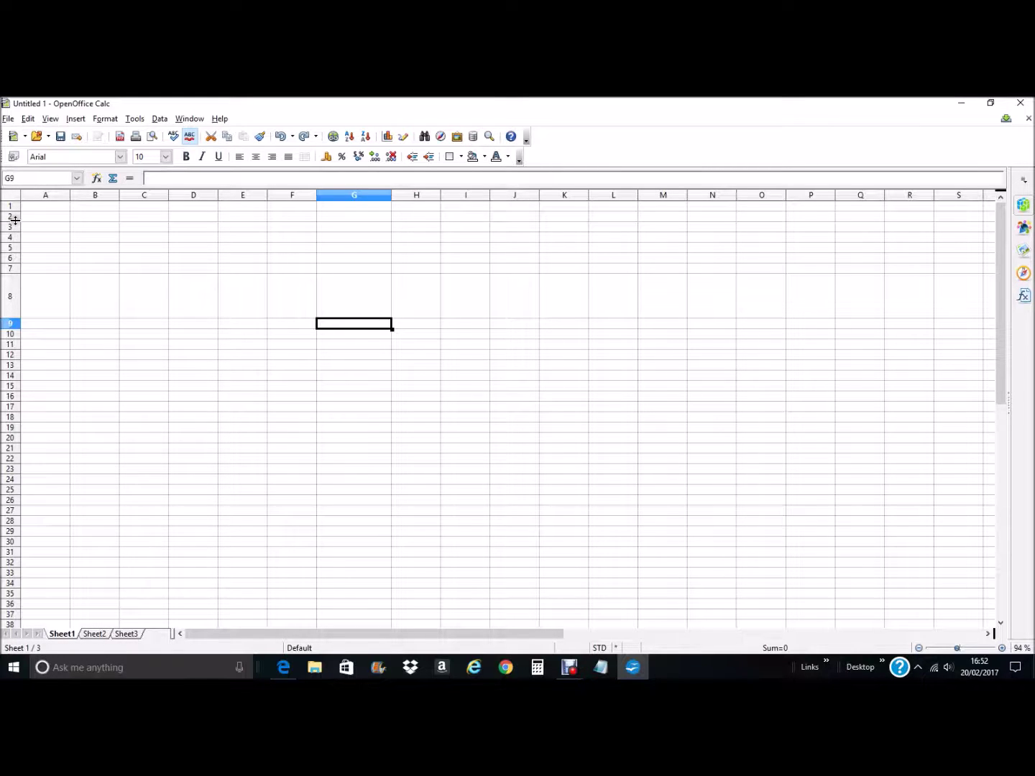
left_click_drag(16, 221, 16, 251)
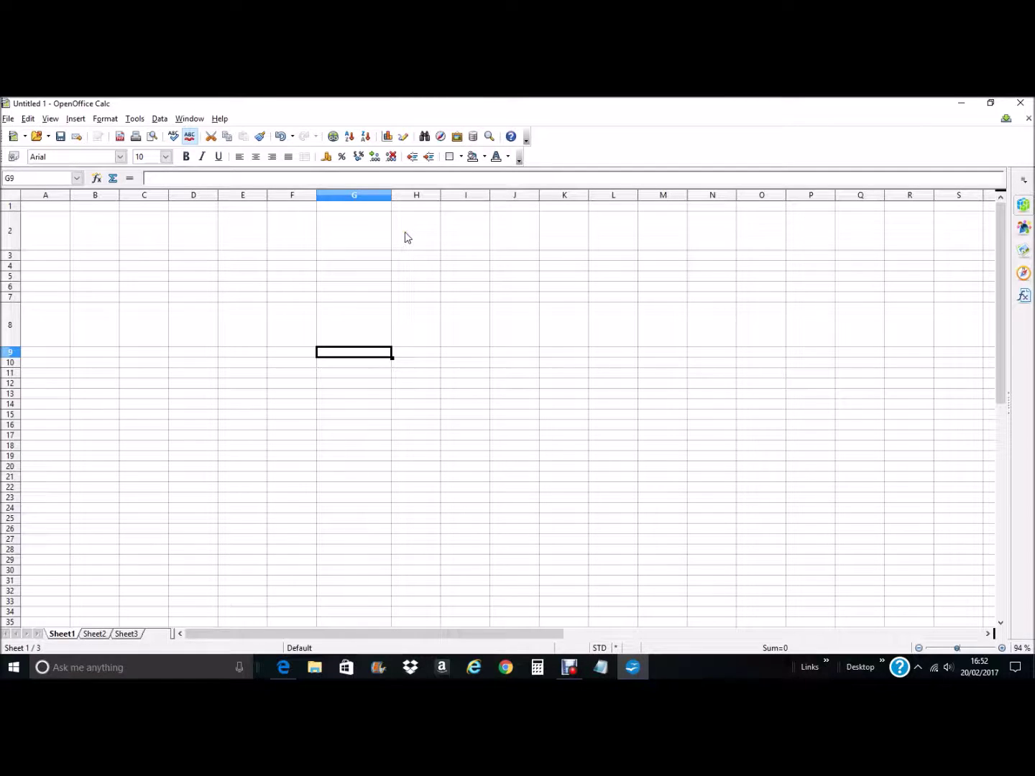
left_click_drag(13, 261, 13, 284)
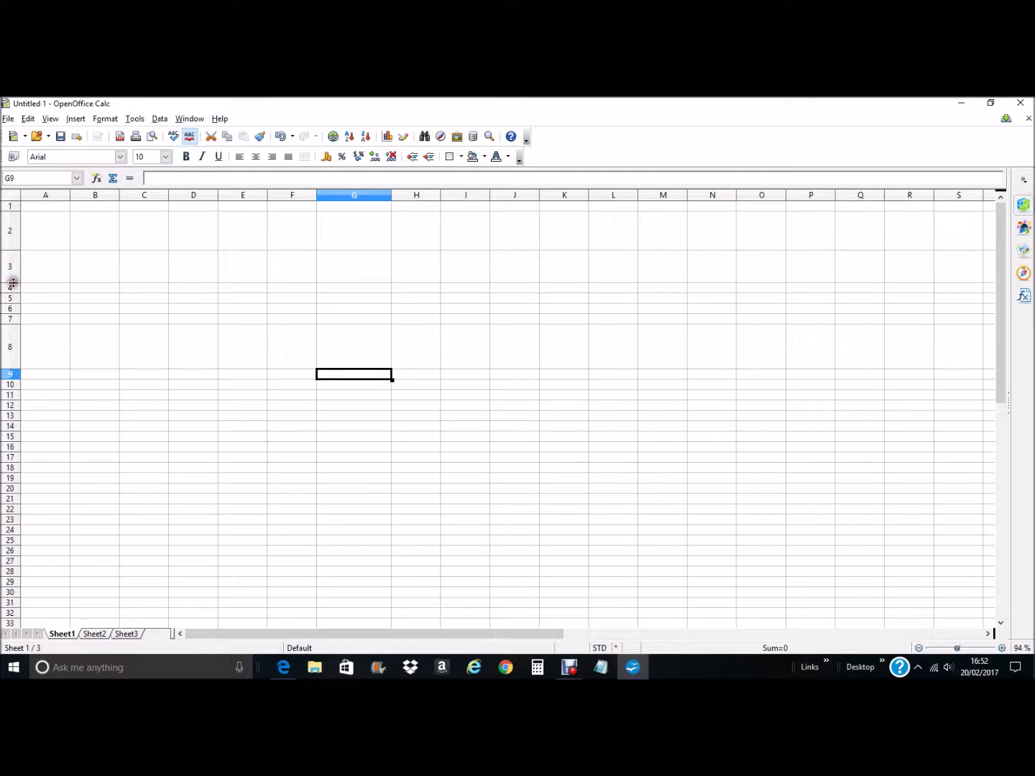
left_click(40, 230)
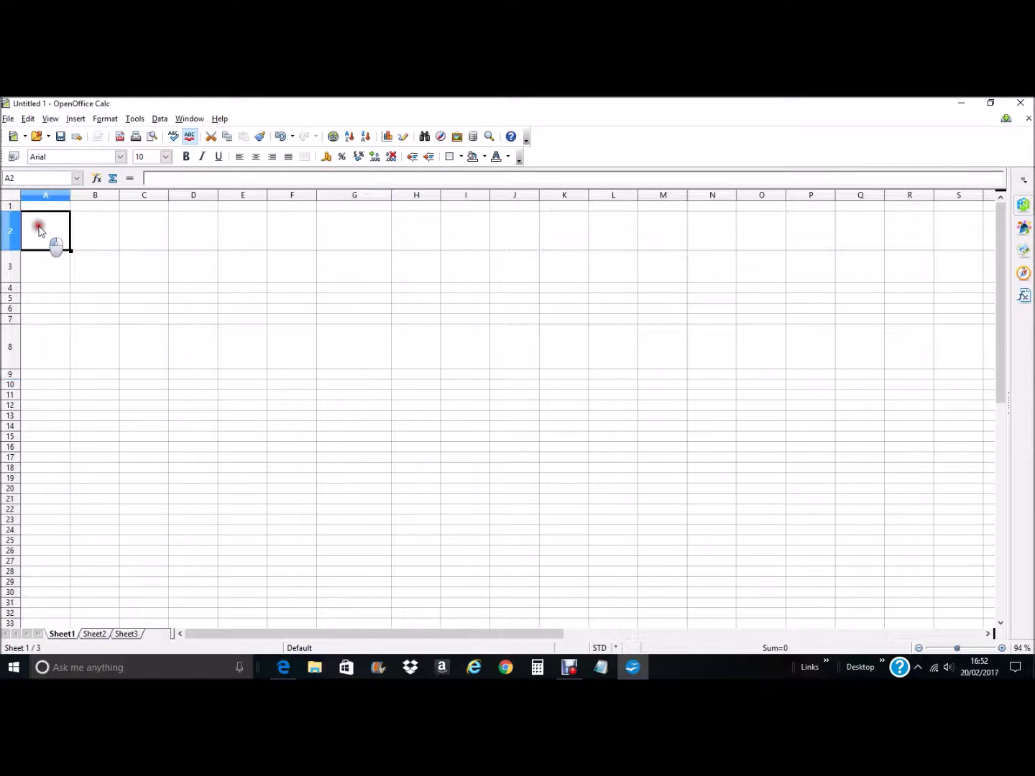
left_click_drag(40, 231, 404, 261)
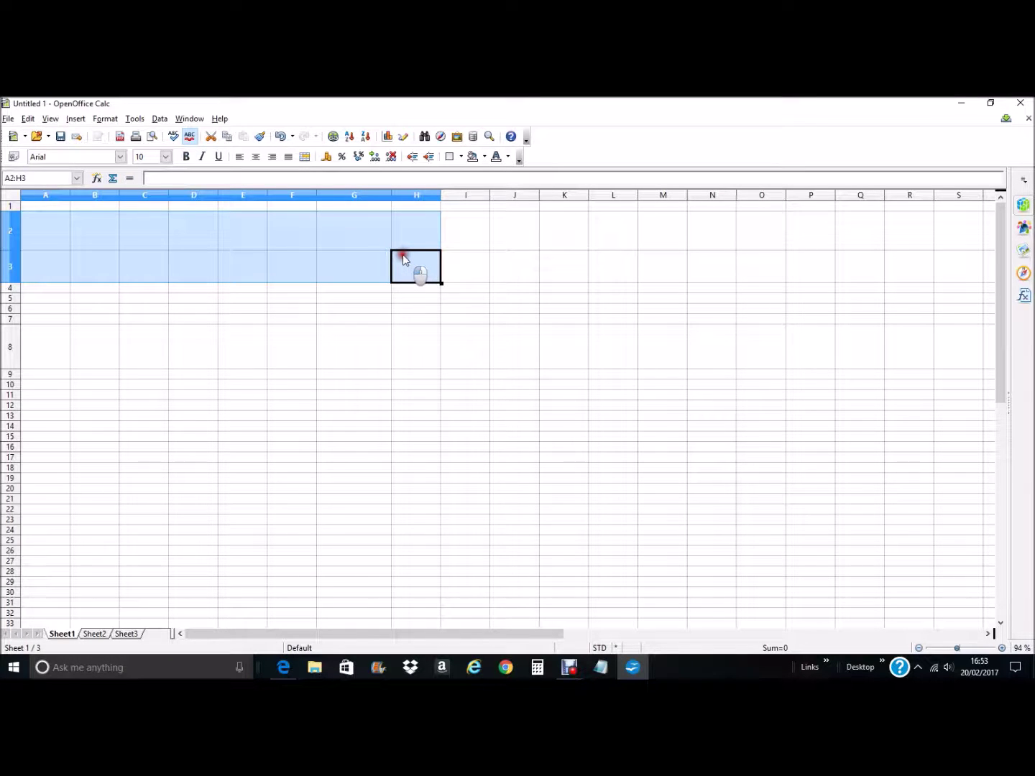
left_click_drag(404, 260, 443, 260)
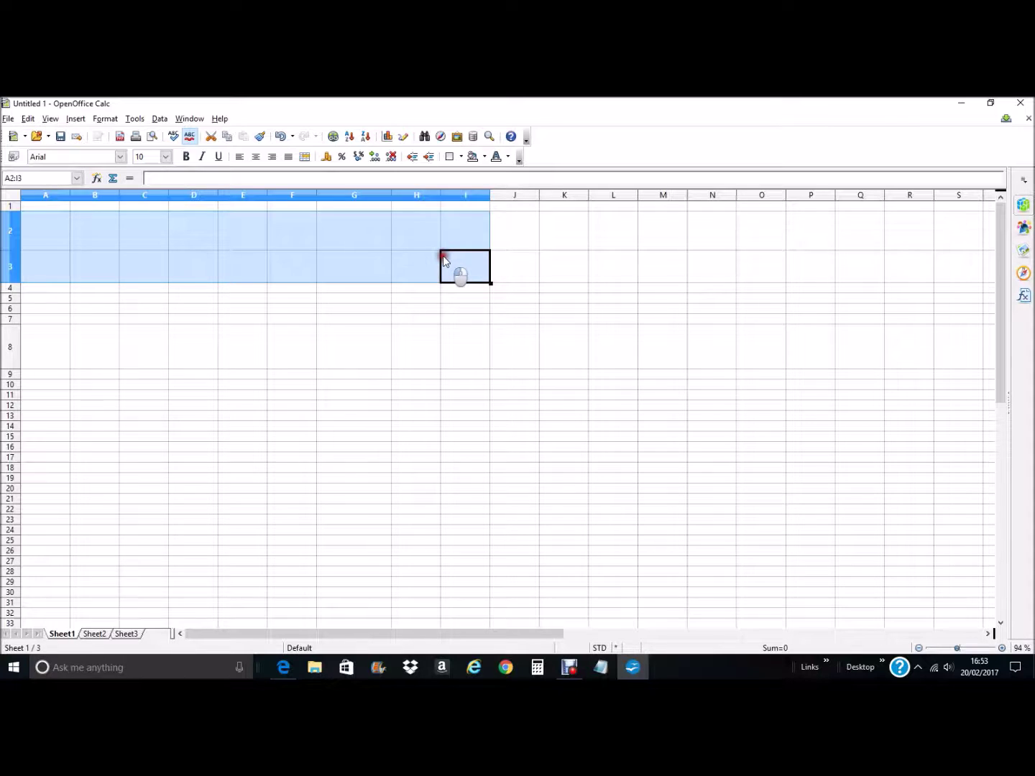
left_click_drag(443, 261, 443, 261)
left_click(614, 320)
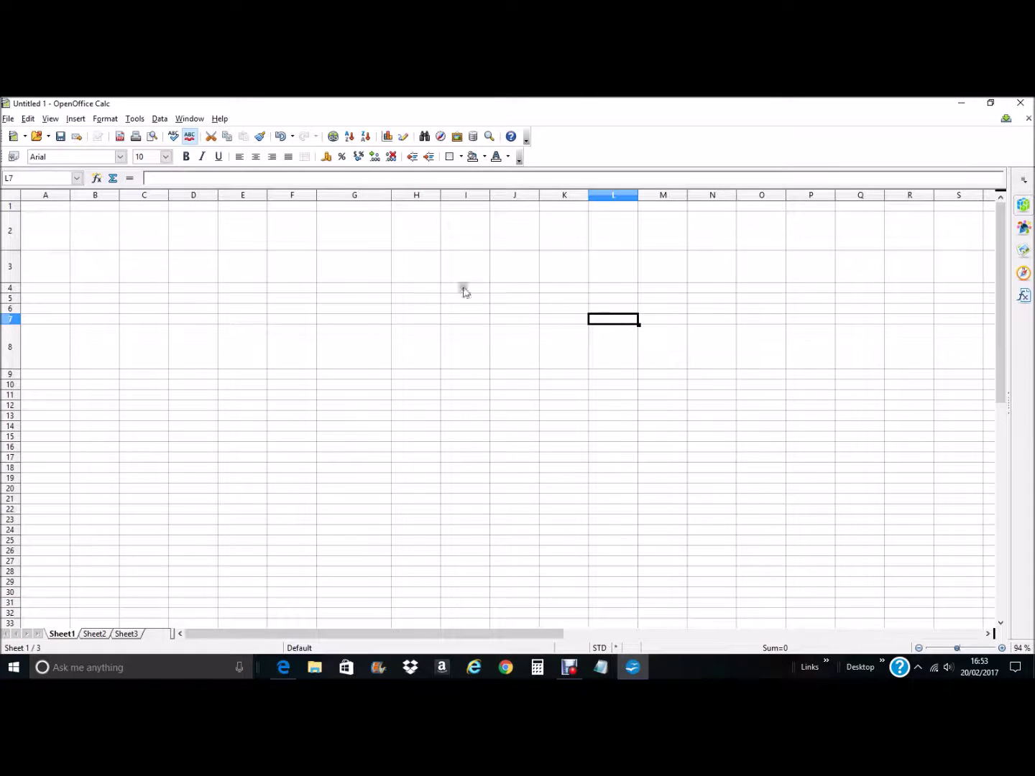
- Apply a 0.05 pt black border around only the outside of the range A2:I3, and undo it
left_click_drag(40, 226, 451, 268)
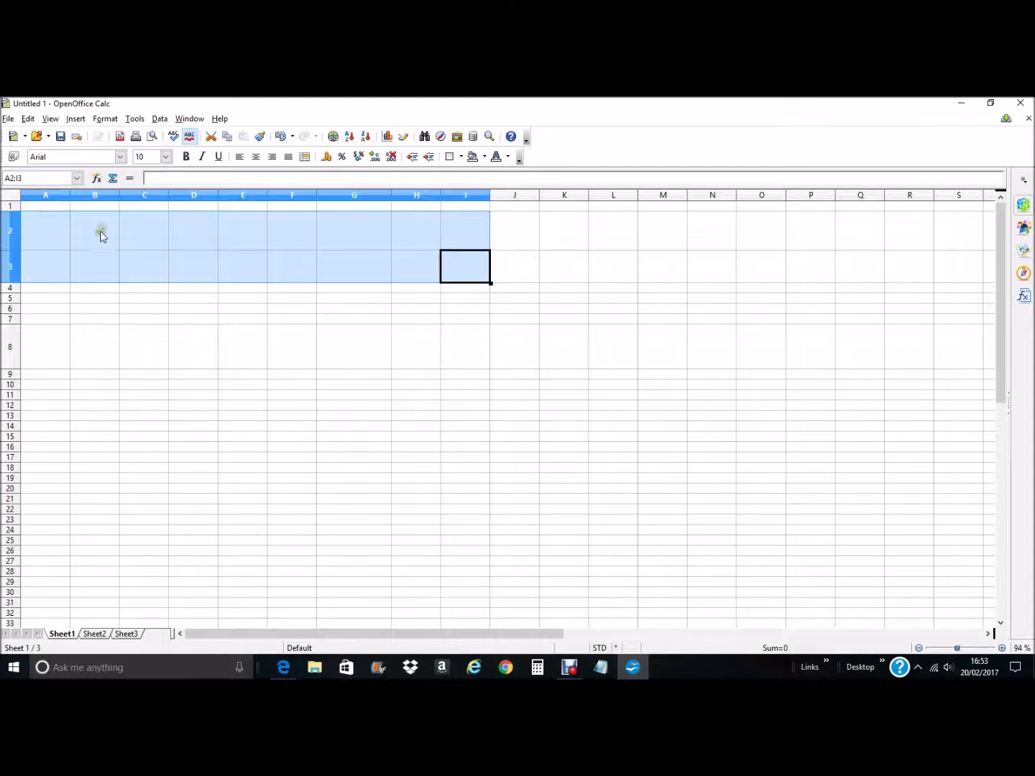
right_click(365, 233)
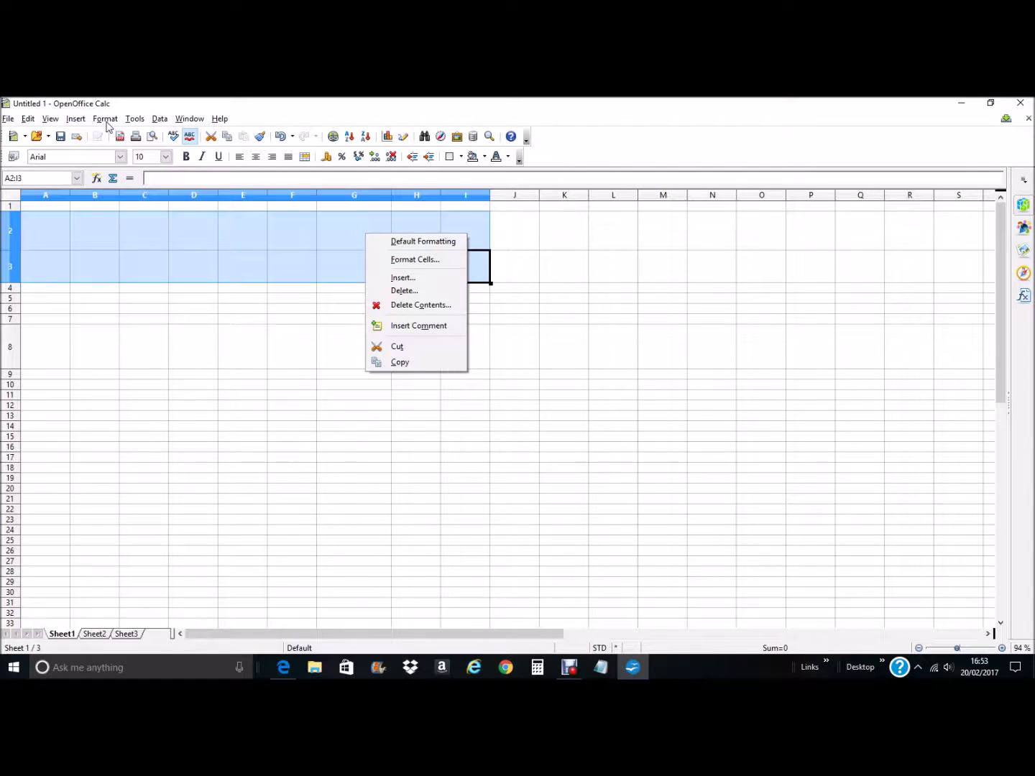
left_click(410, 260)
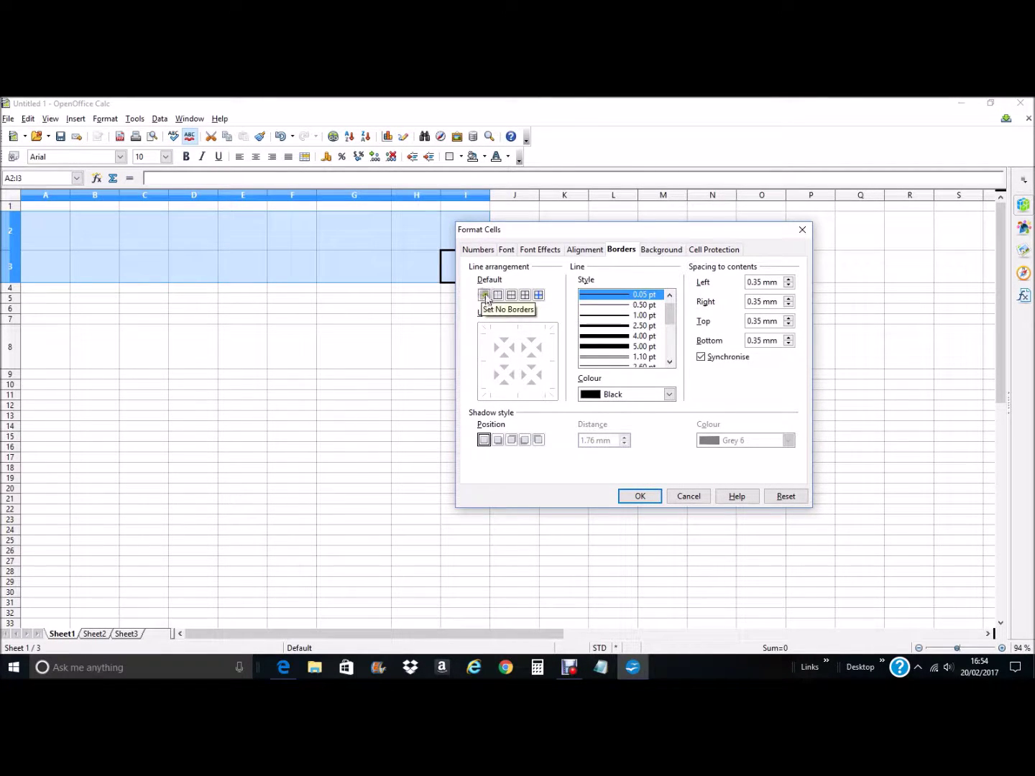
left_click(541, 296)
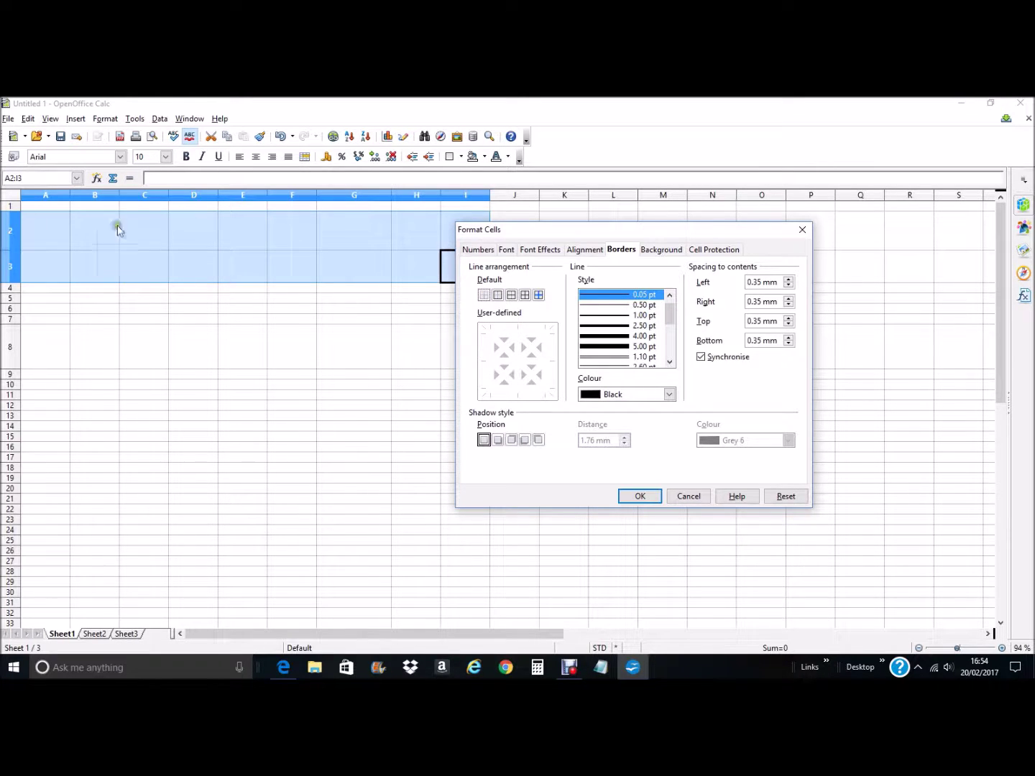
left_click(499, 295)
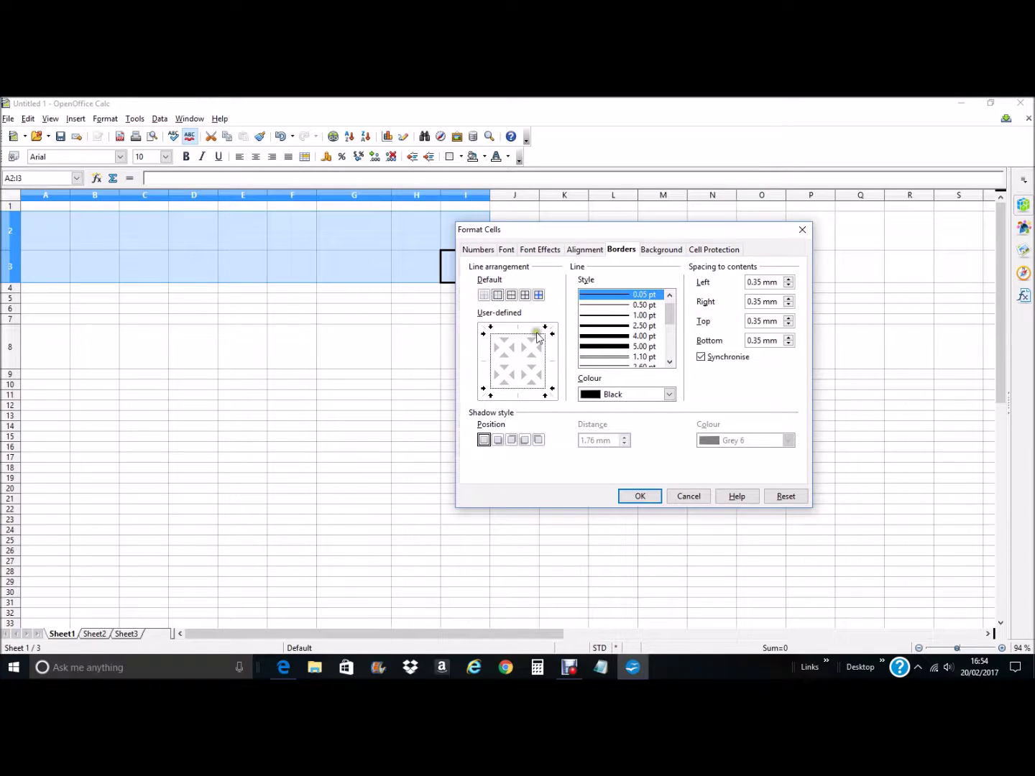
left_click(629, 495)
left_click(418, 309)
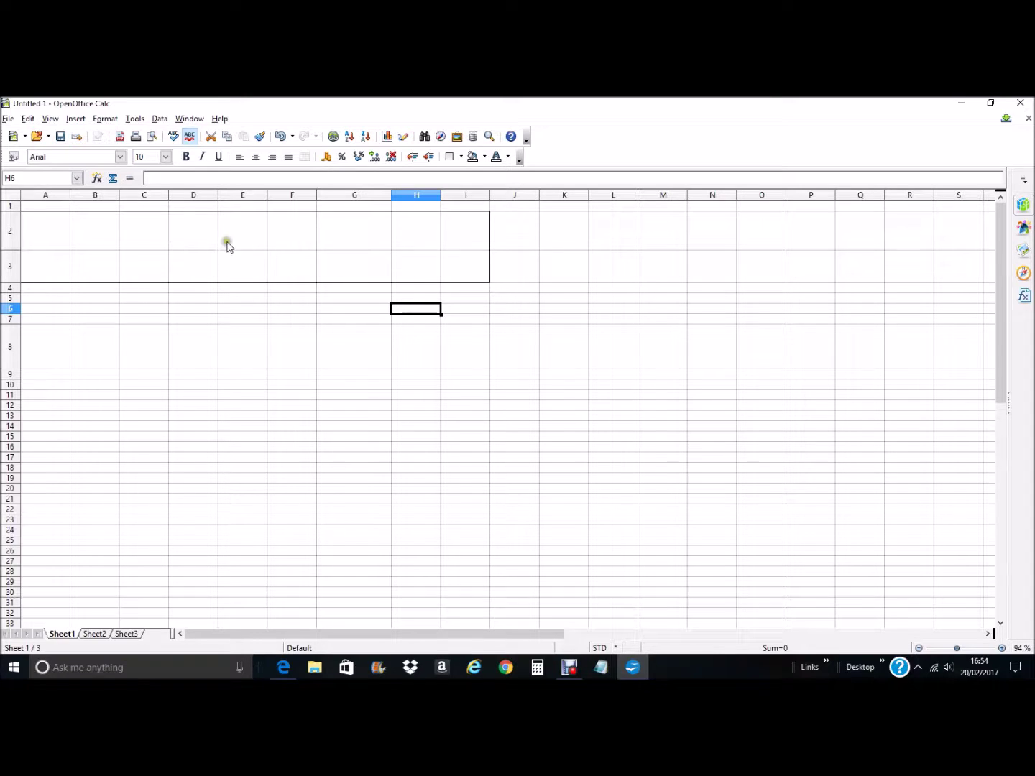
left_click(281, 136)
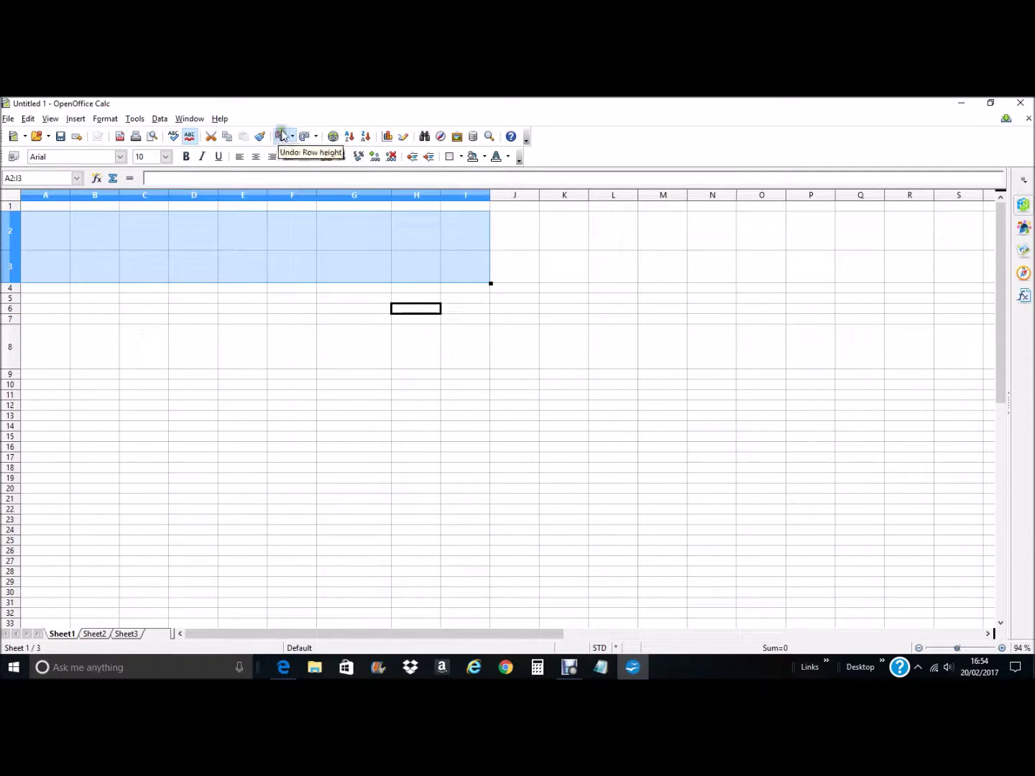
- Apply 2.50 pt black outer borders and all inner lines to the range A2:I3, and undo them
right_click(285, 231)
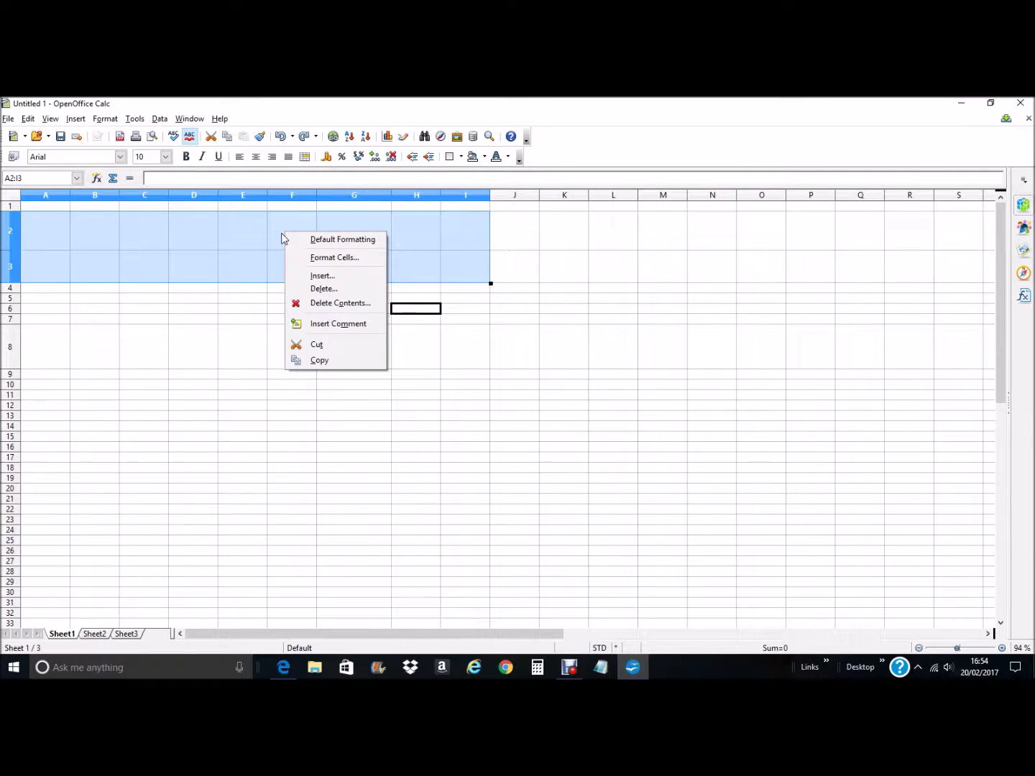
left_click(324, 256)
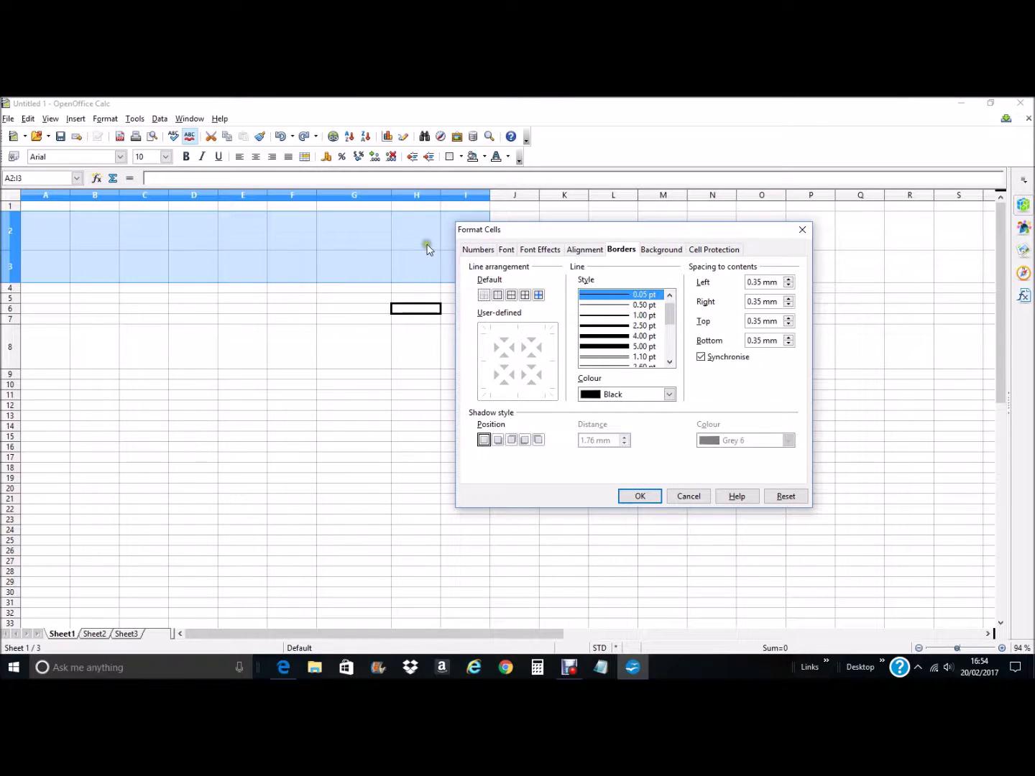
left_click(525, 295)
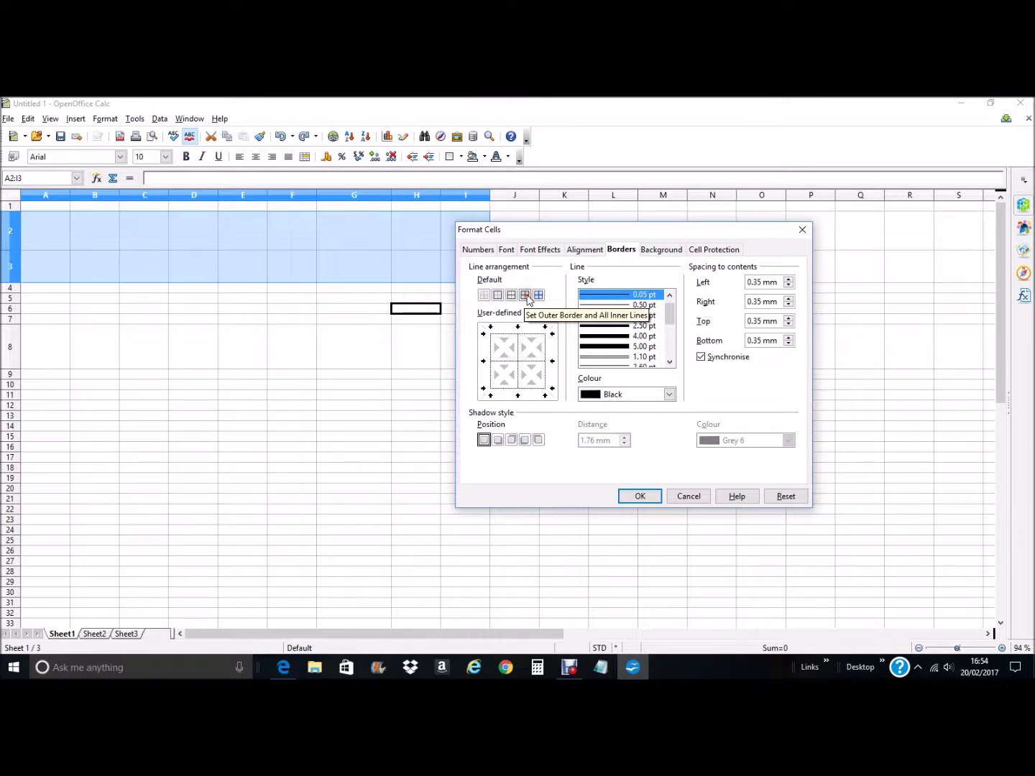
left_click(603, 326)
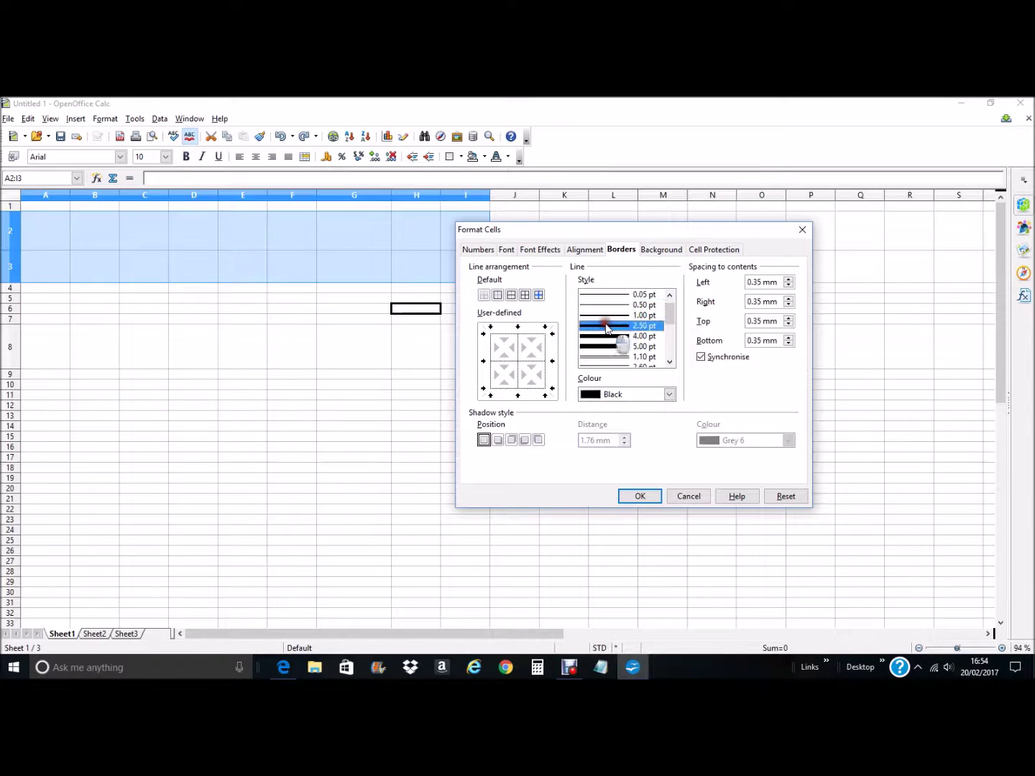
left_click(643, 497)
left_click(460, 376)
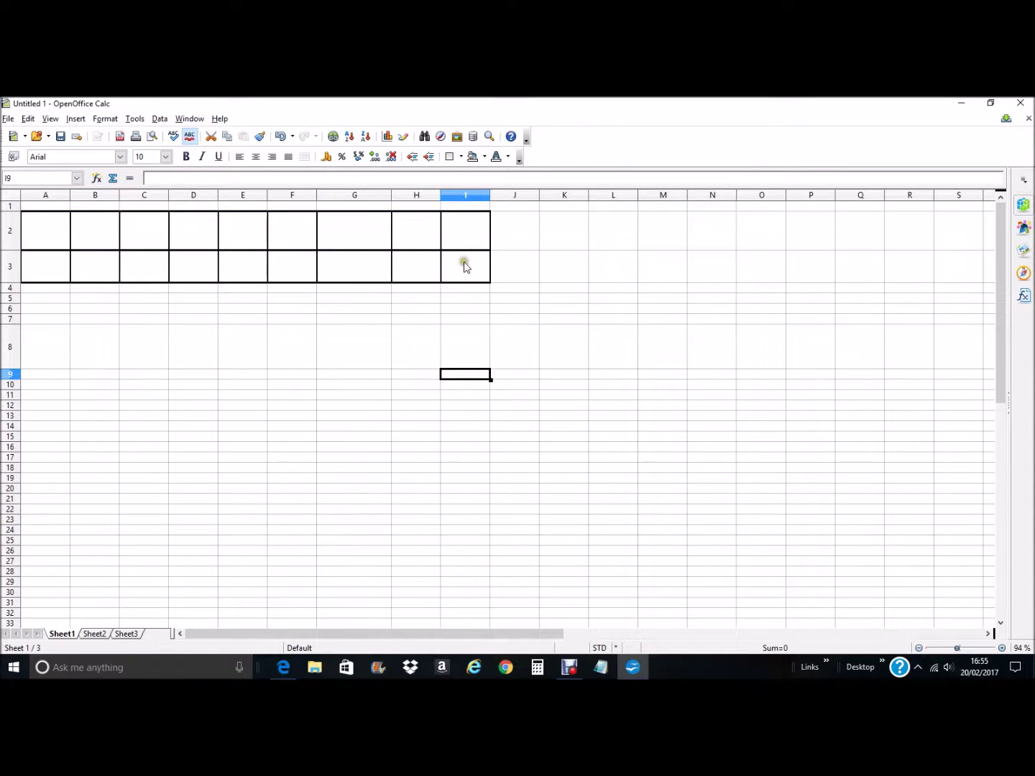
left_click(281, 133)
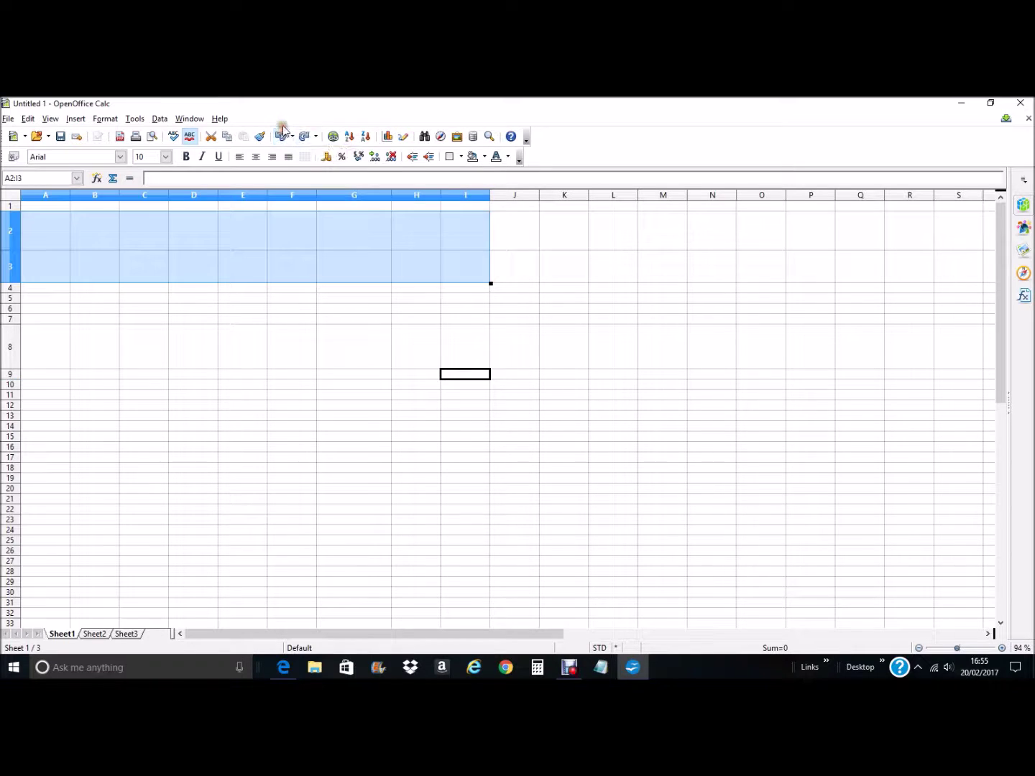
- Apply a 4.00 pt black border to only the bottom and right sides of the range A2:I3, and undo it
right_click(294, 238)
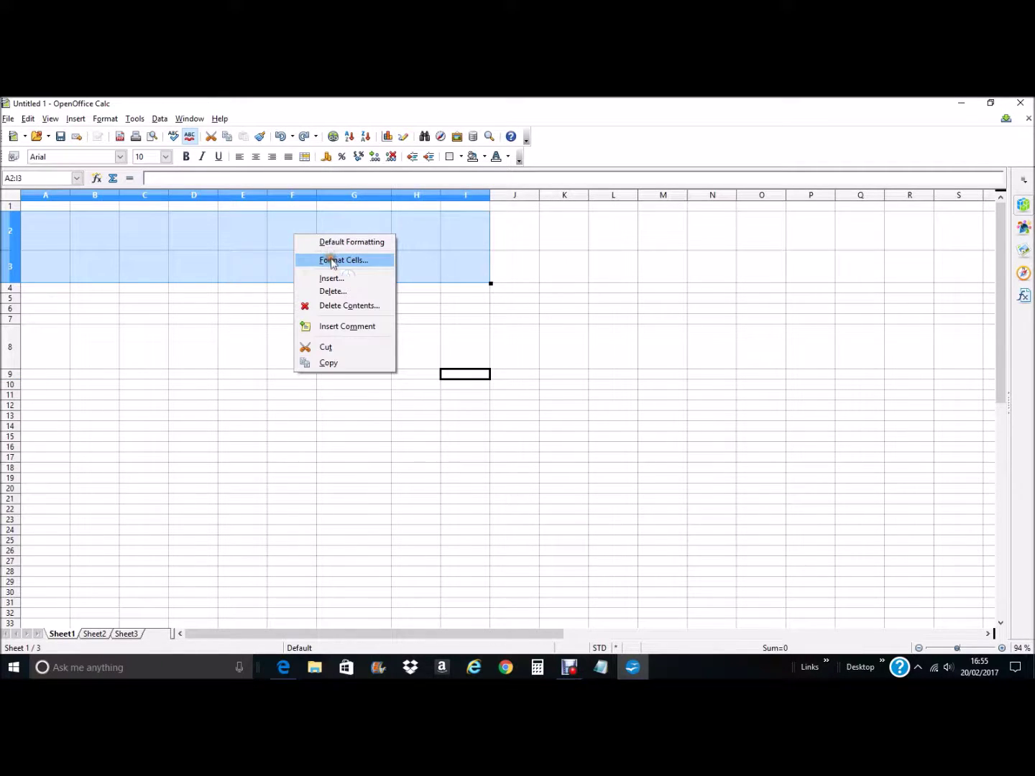
left_click(331, 258)
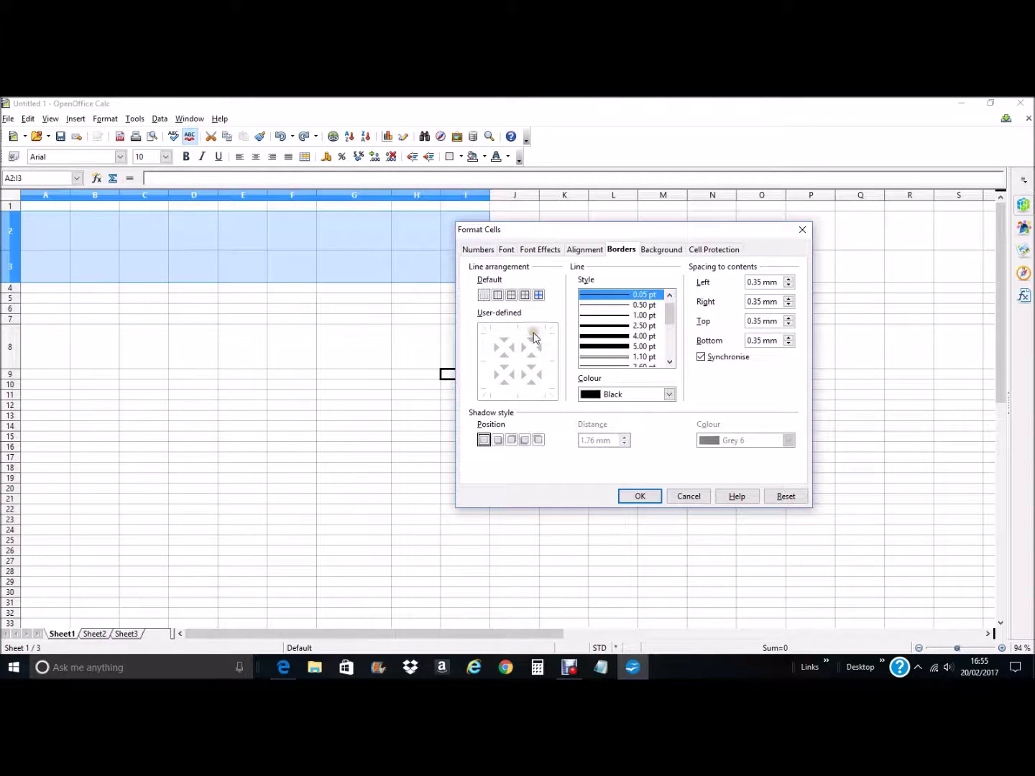
left_click(508, 389)
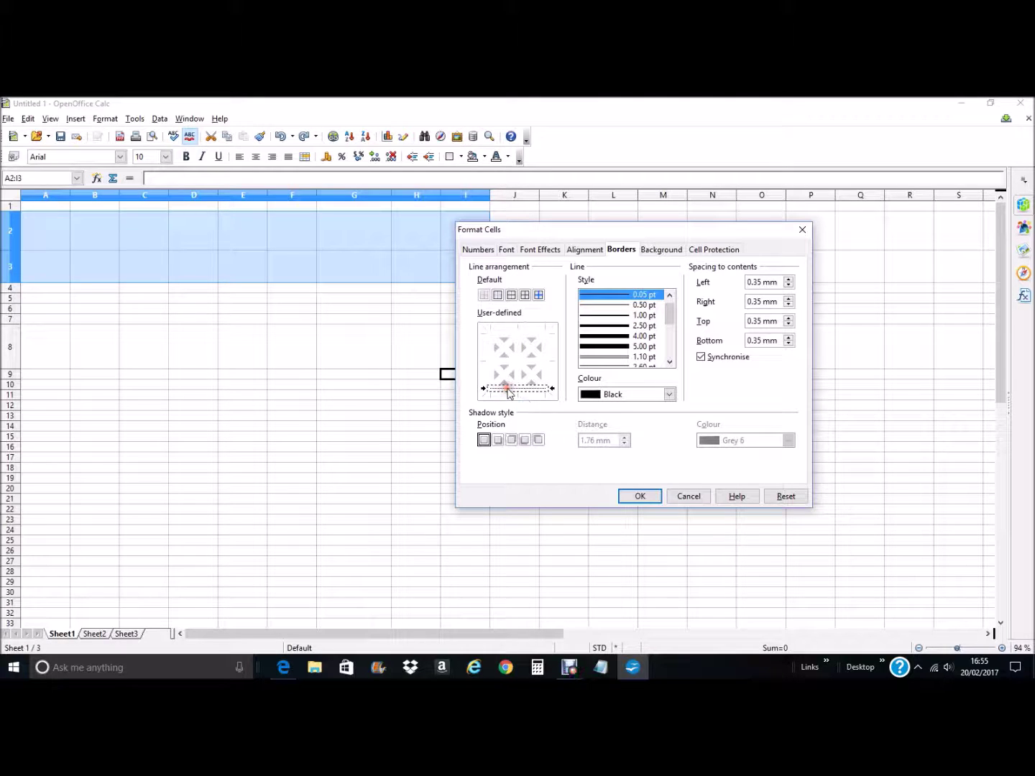
left_click(612, 337)
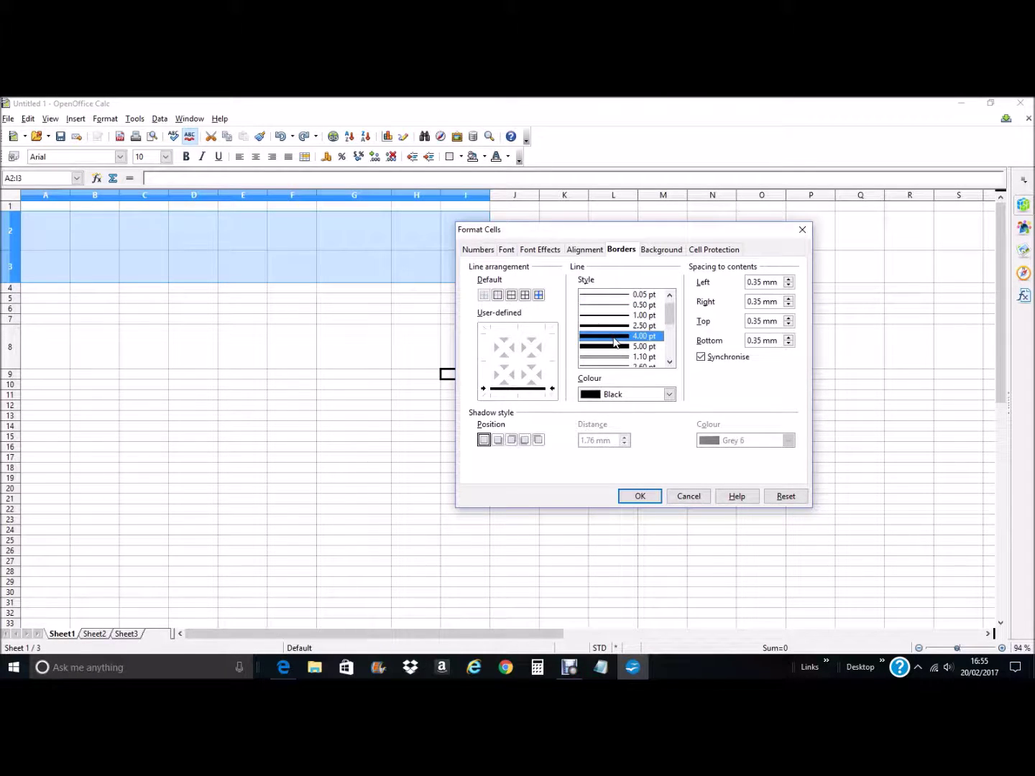
left_click(548, 349)
left_click(549, 350)
left_click(514, 378)
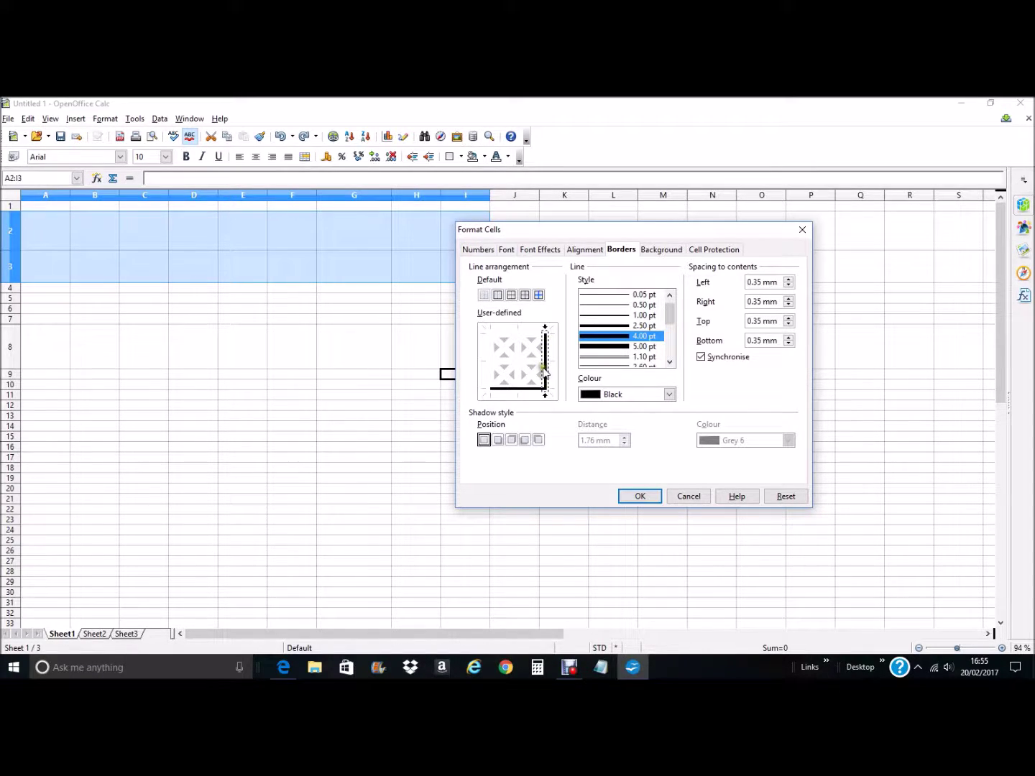
left_click(640, 496)
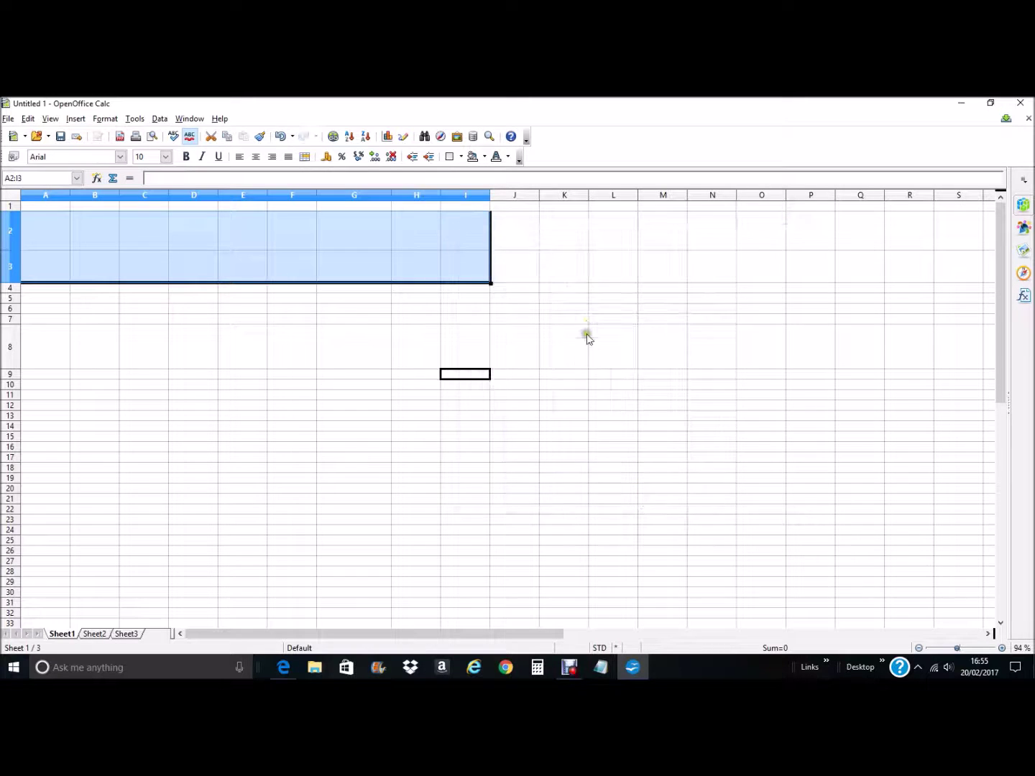
left_click(579, 311)
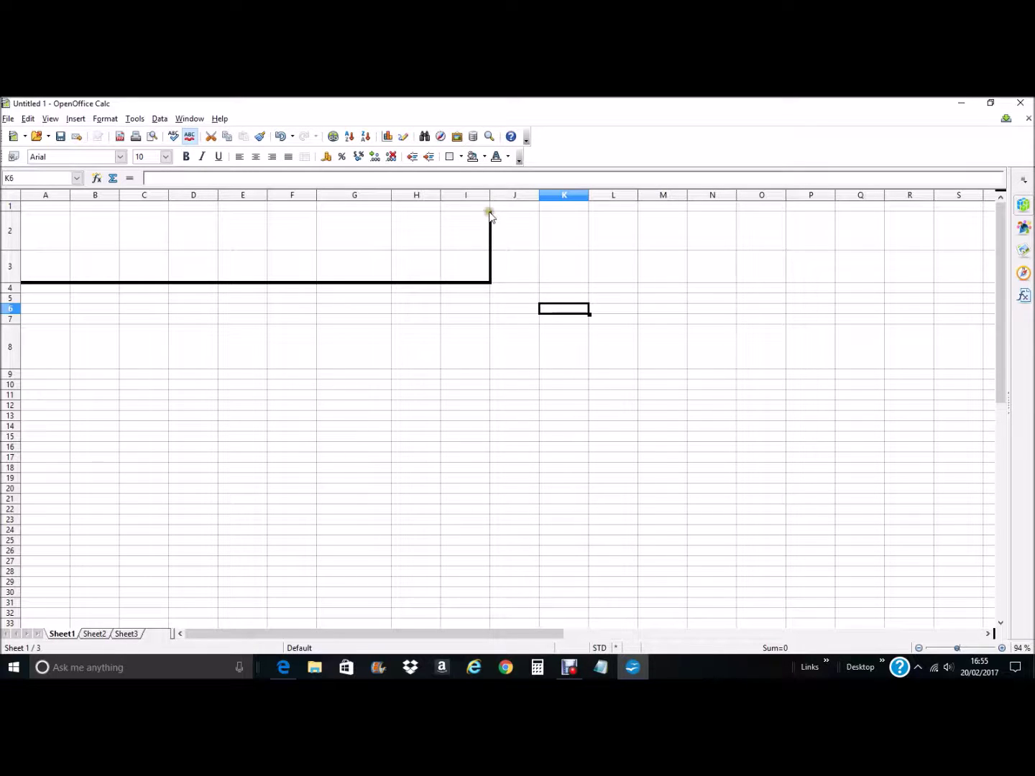
left_click(282, 136)
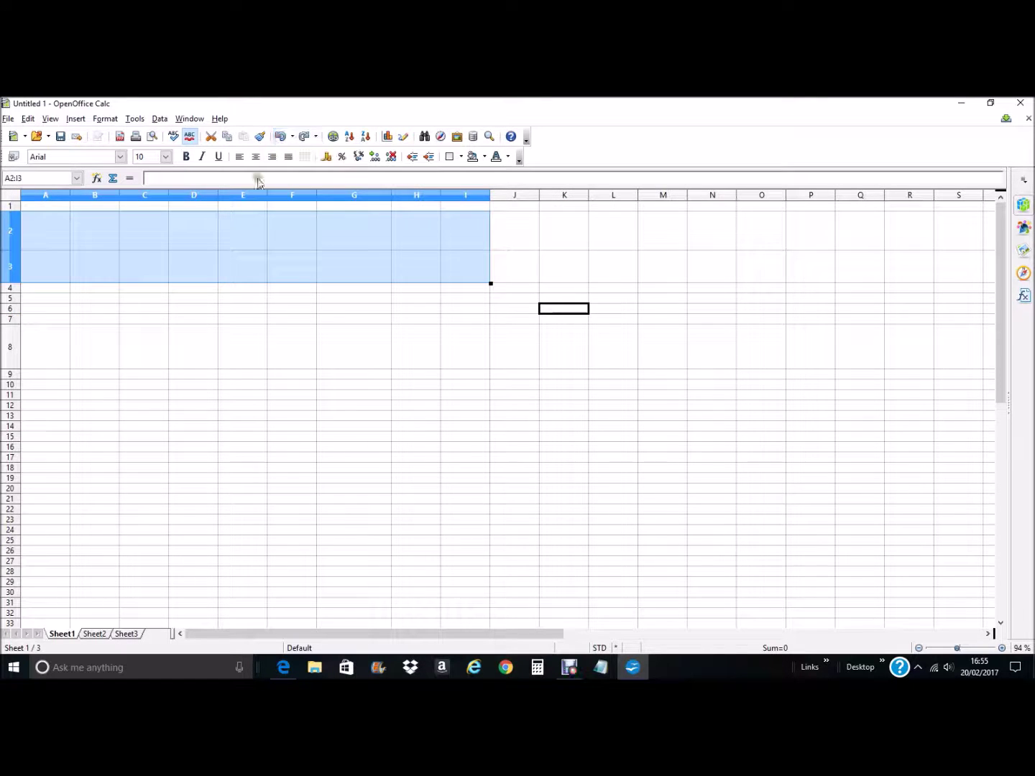
- Apply a 4.00 pt orange border around only the outside of the range A2:I3
right_click(243, 244)
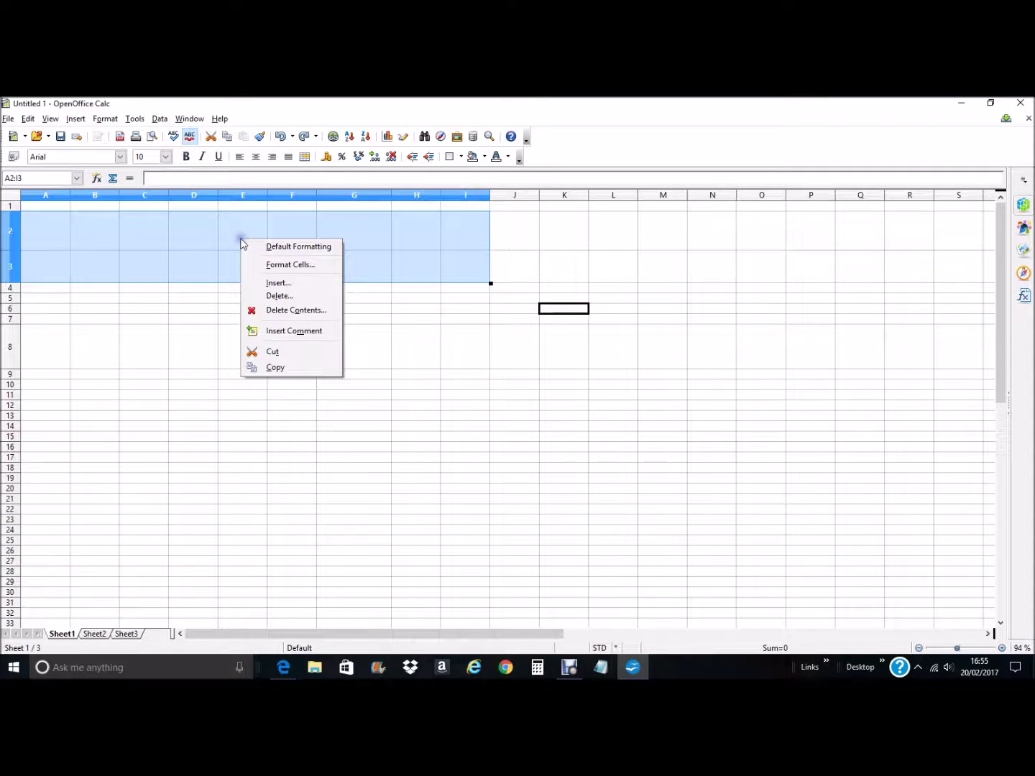
left_click(277, 265)
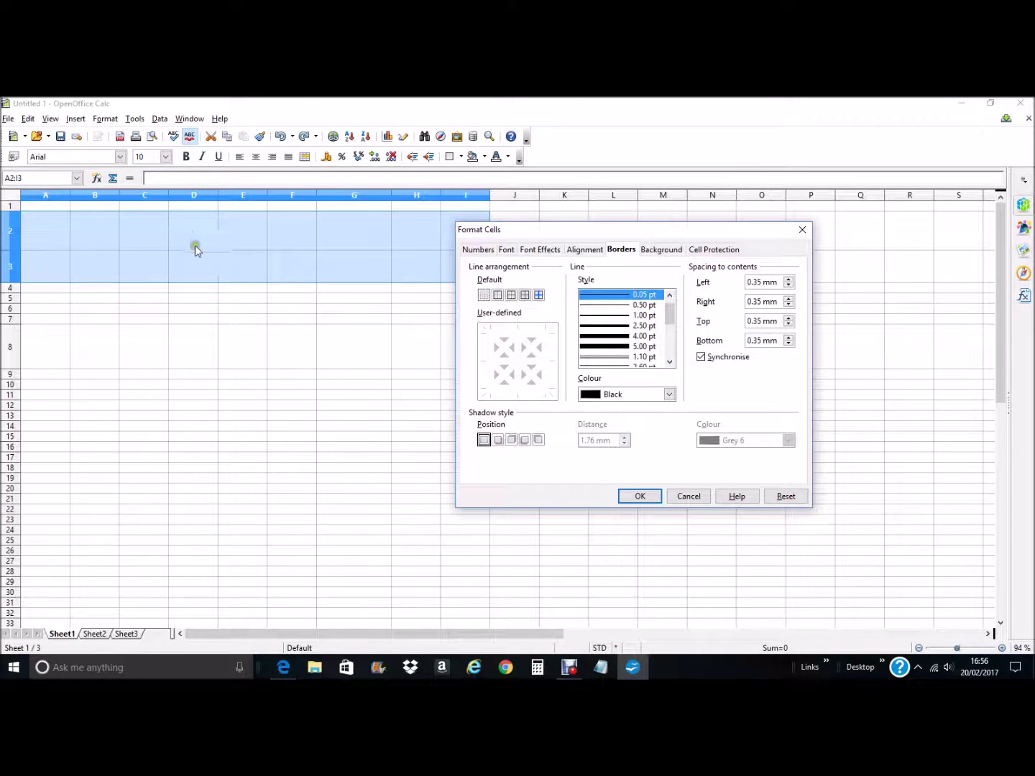
left_click(498, 294)
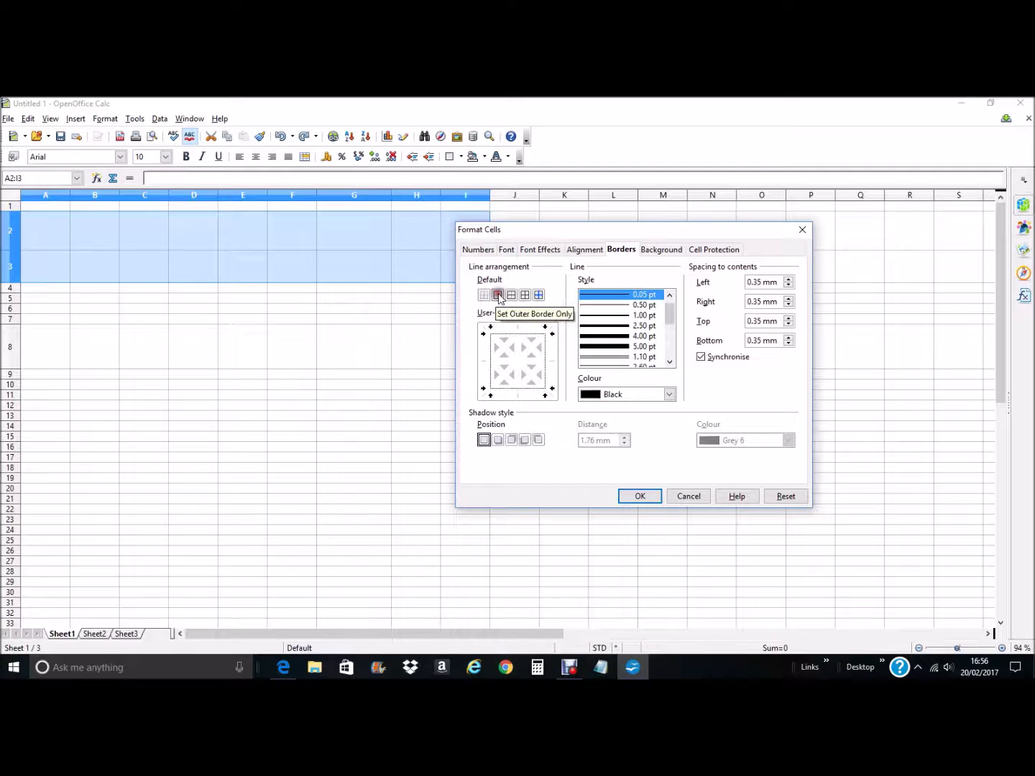
left_click(614, 337)
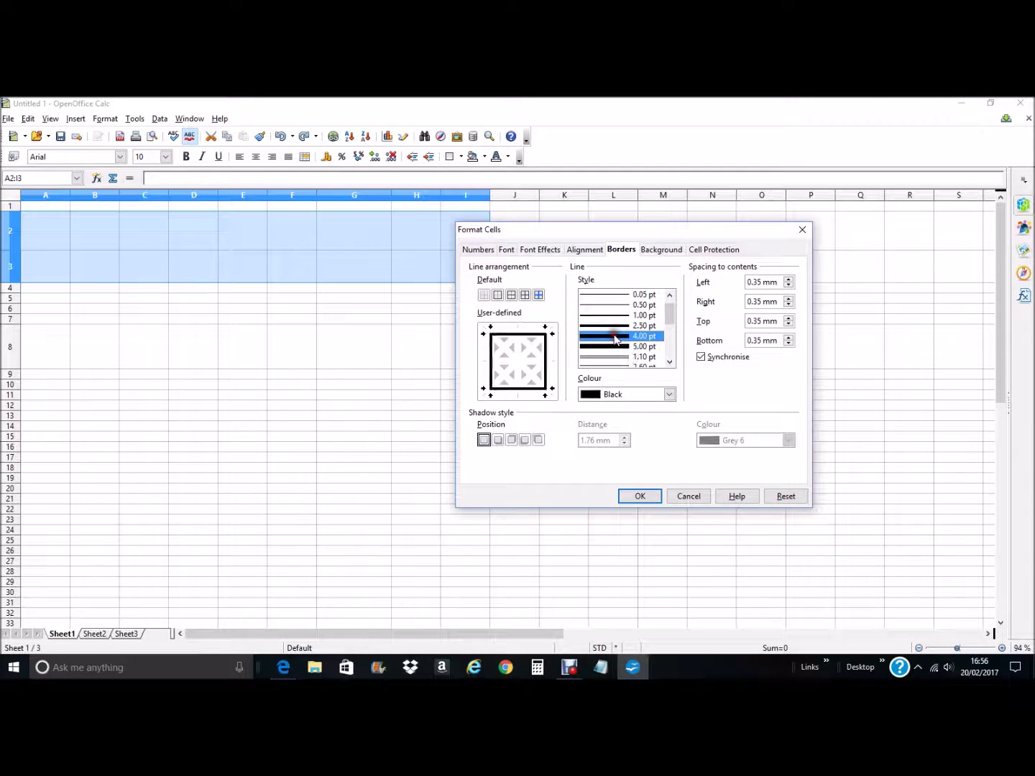
left_click(670, 394)
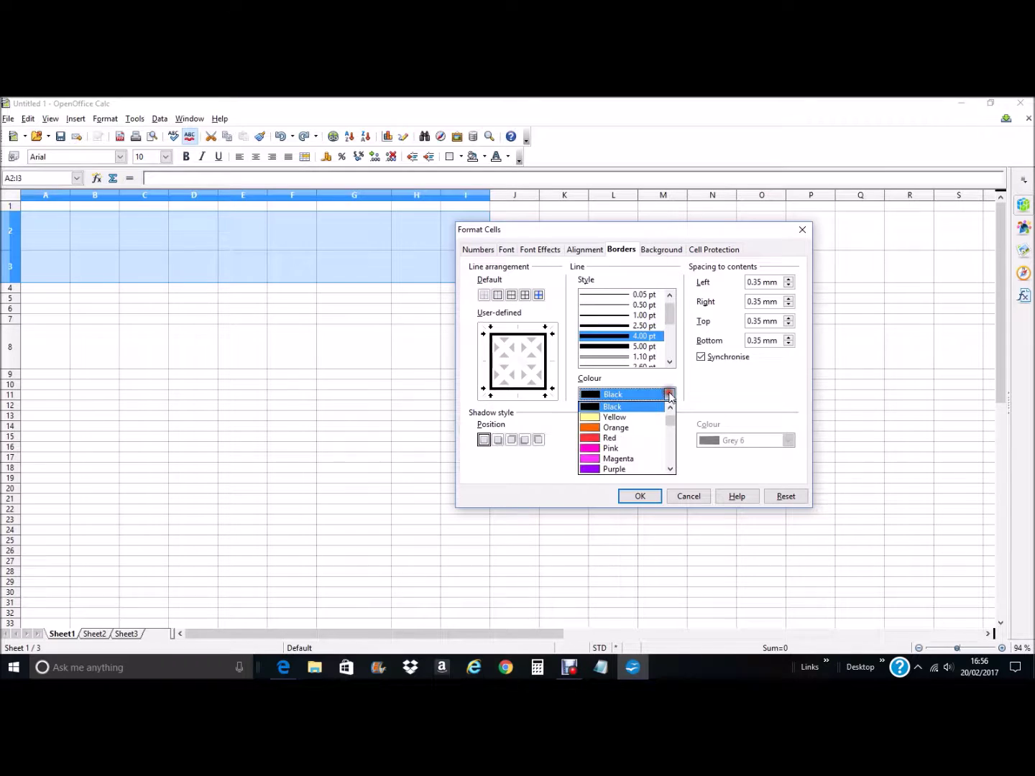
left_click(590, 431)
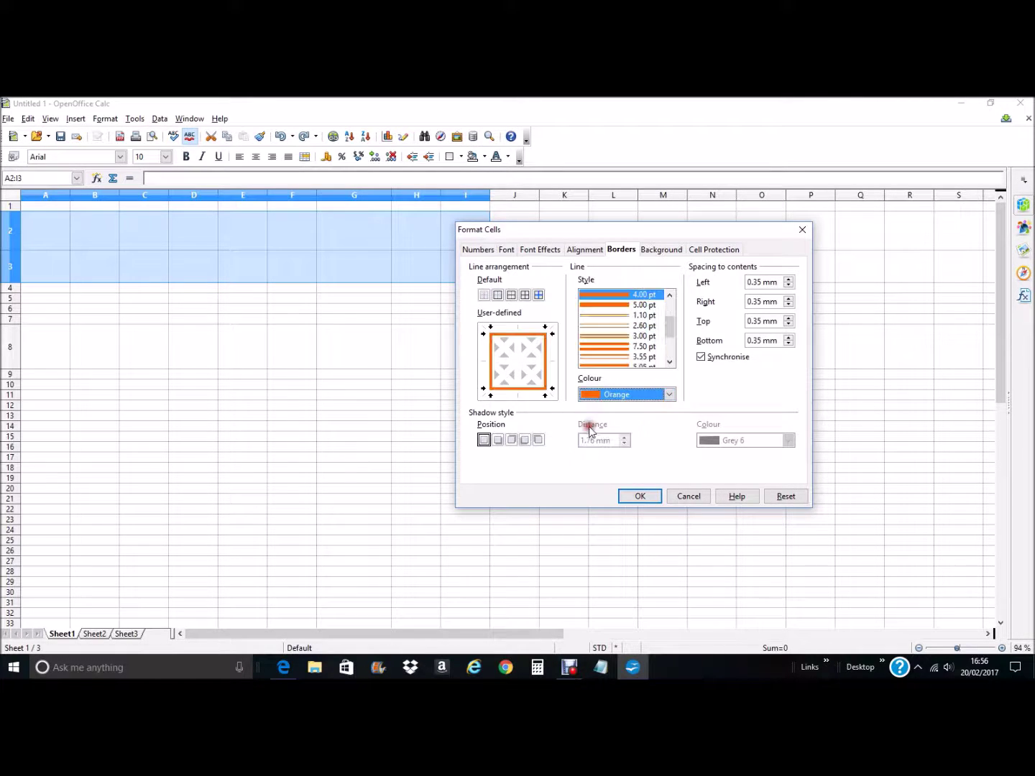
left_click(640, 495)
left_click(424, 346)
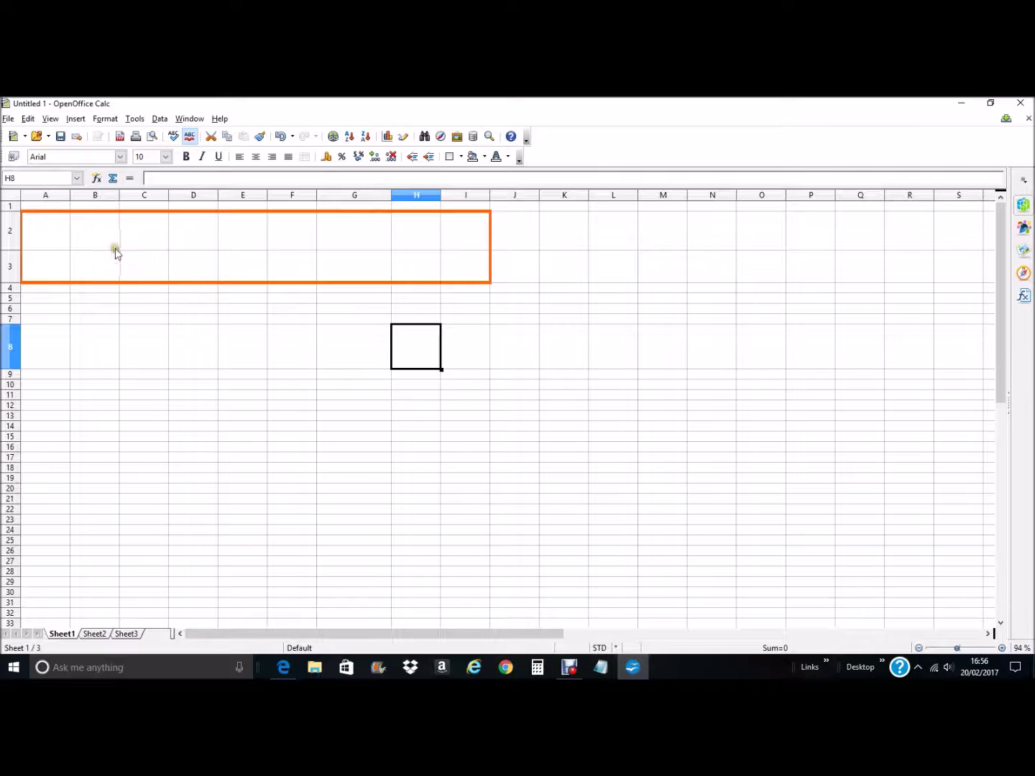
- Fill the background of cell A2 with the colour Blue 3
left_click(48, 236)
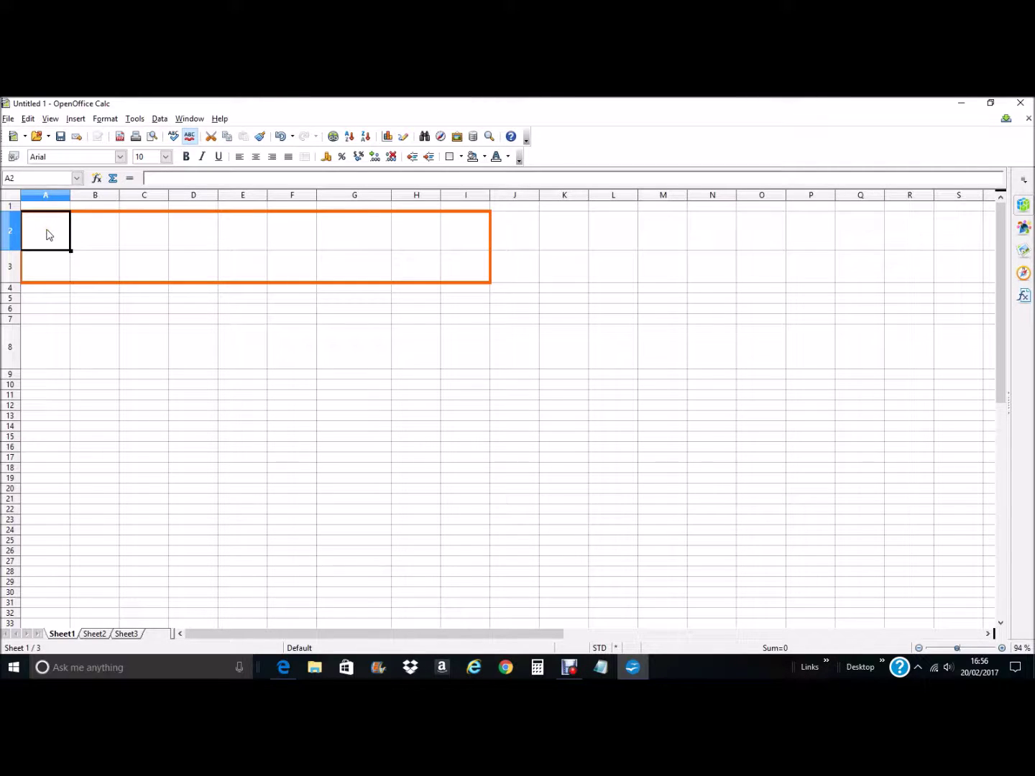
right_click(49, 234)
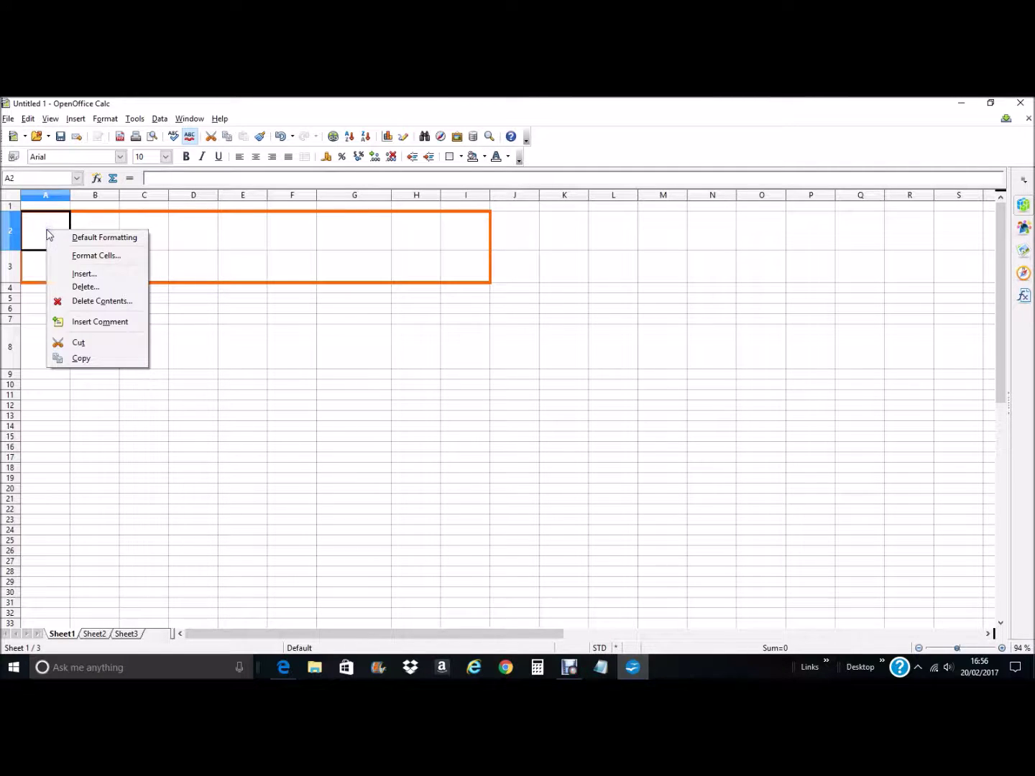
left_click(87, 256)
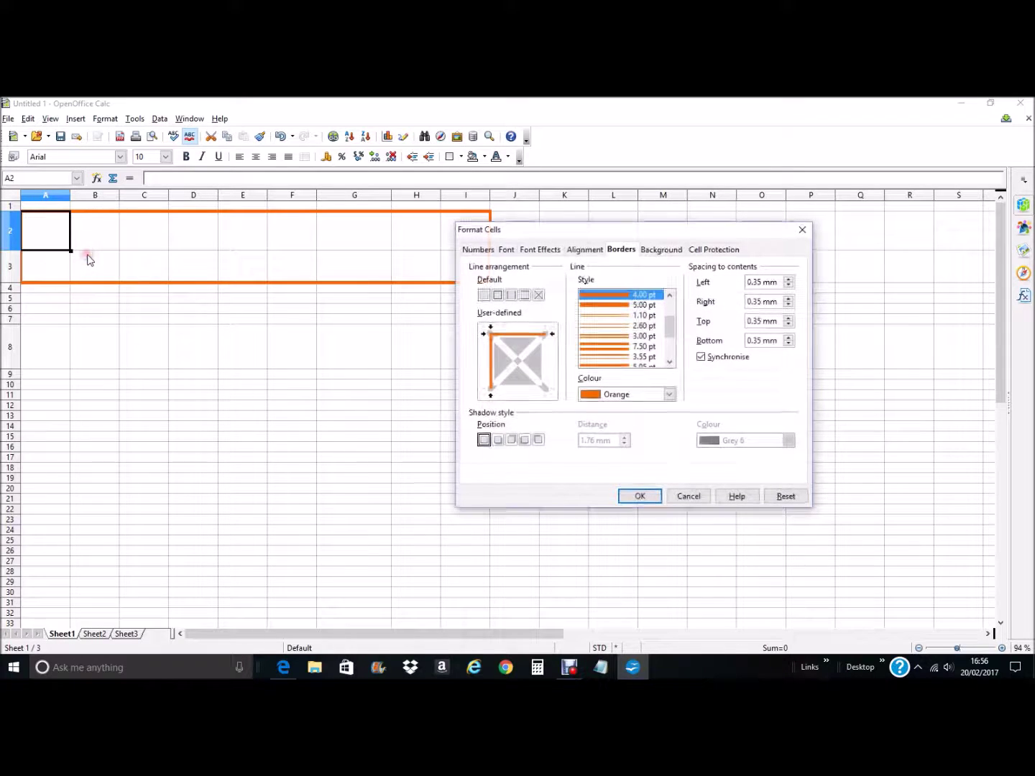
left_click(662, 250)
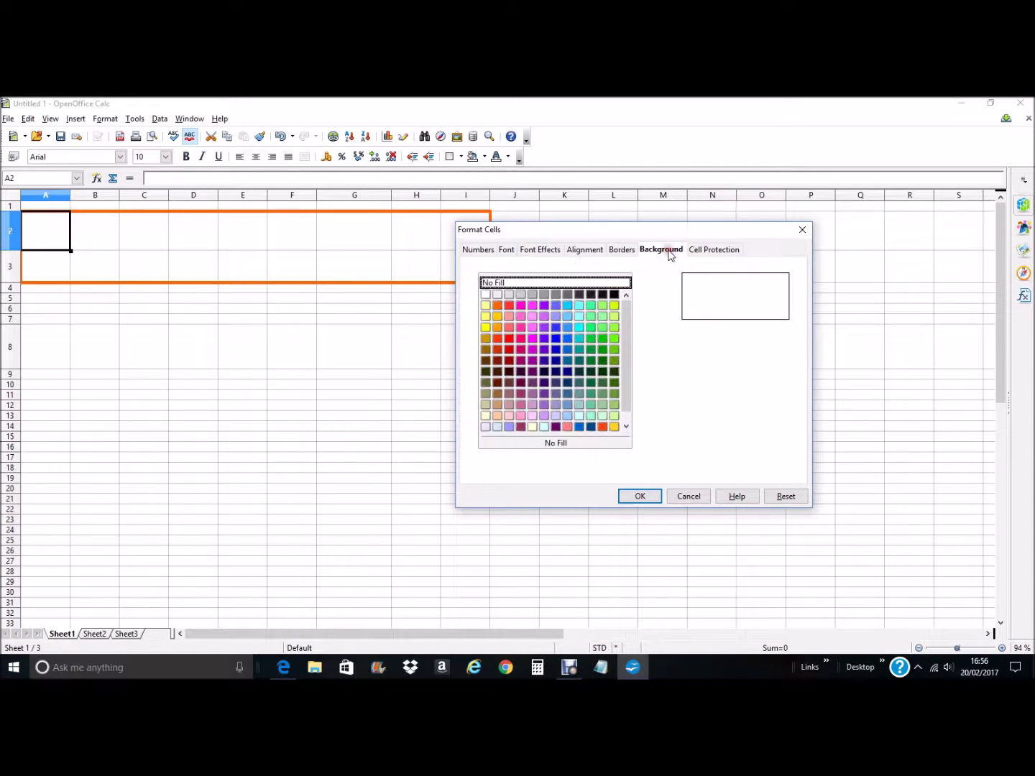
left_click(557, 338)
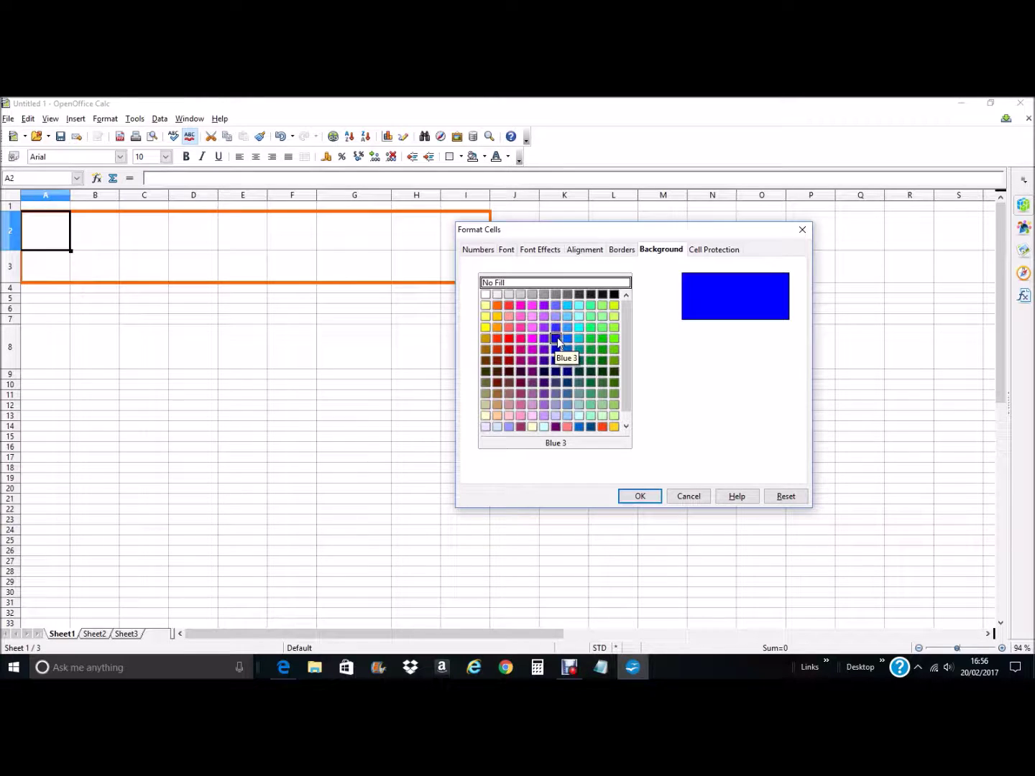
left_click(640, 496)
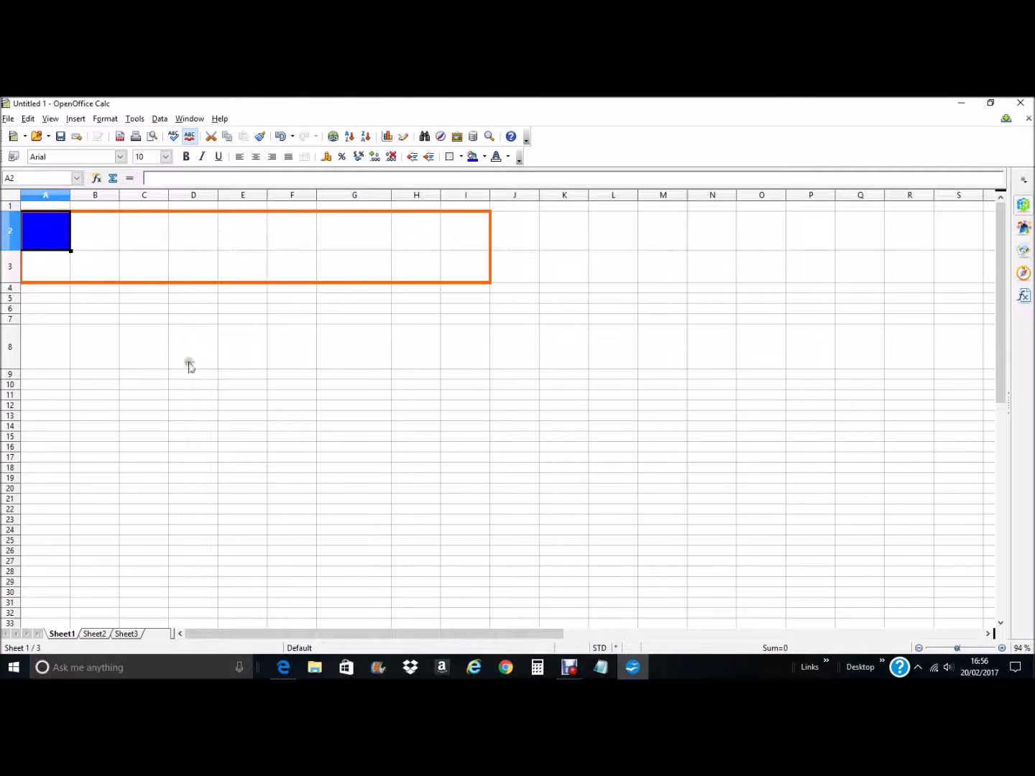
left_click(81, 229)
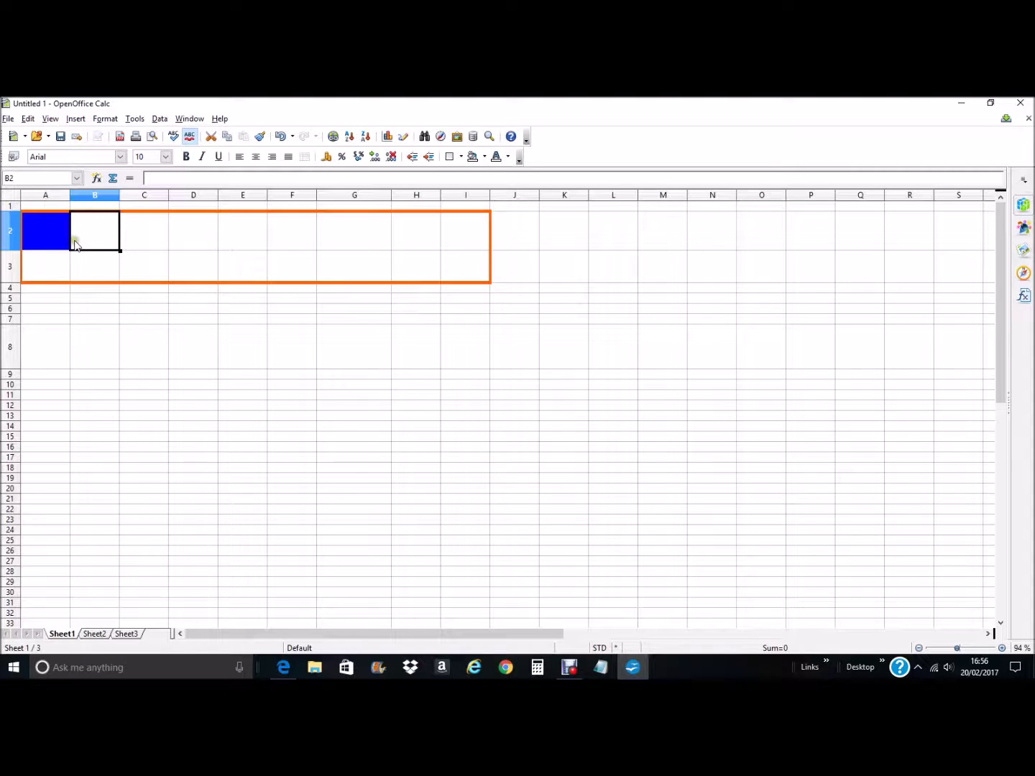
- Fill the background of the whole range A2:I3 with the colour Blue 3
left_click(33, 221)
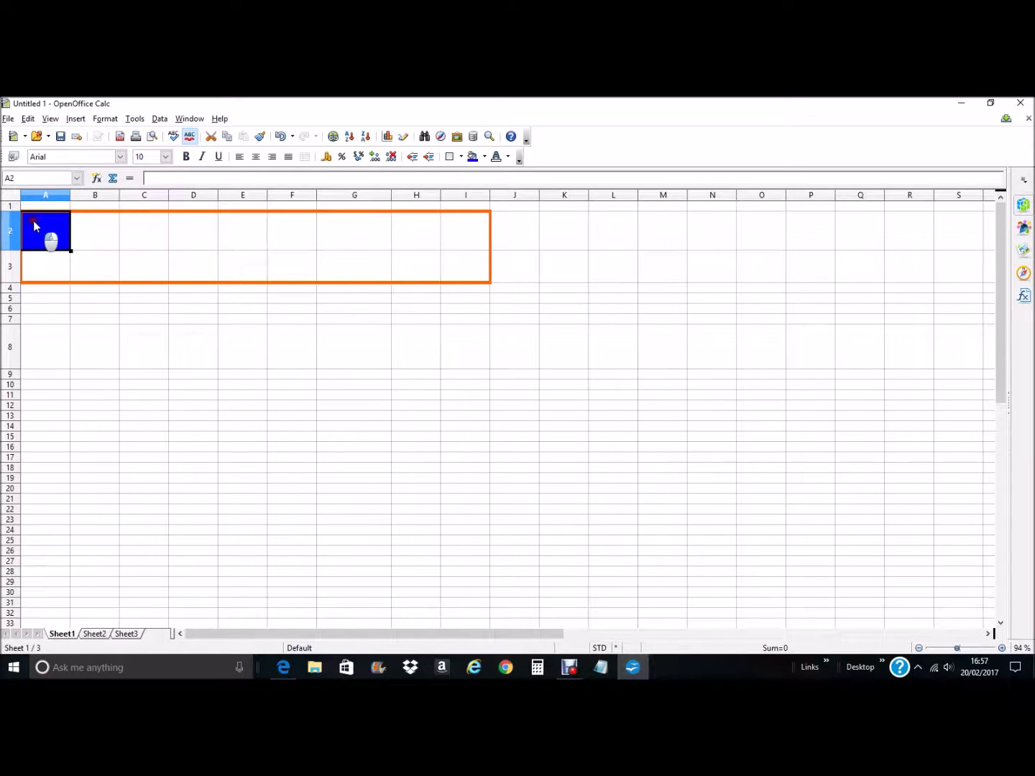
left_click_drag(33, 222, 452, 275)
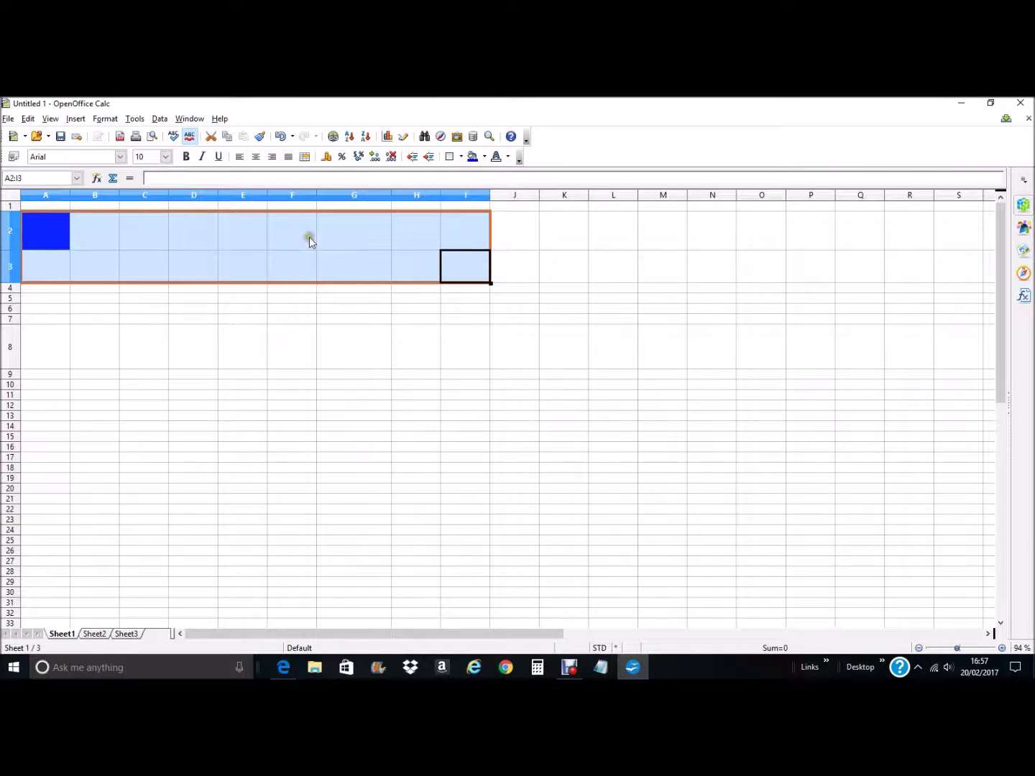
right_click(366, 234)
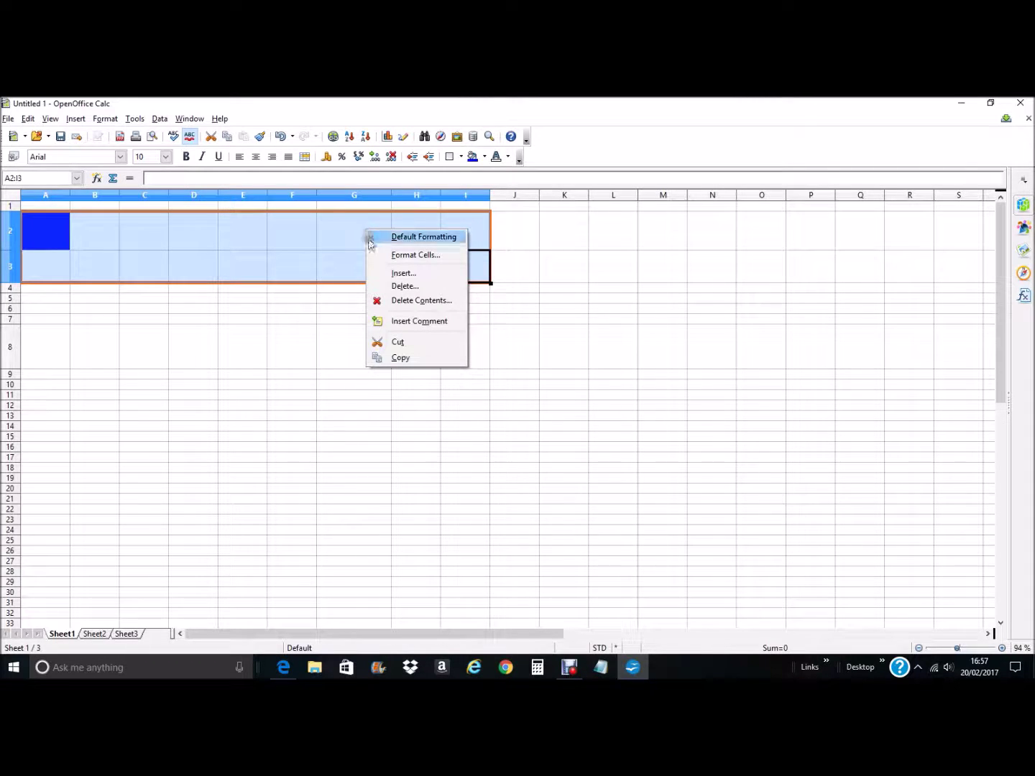
left_click(404, 256)
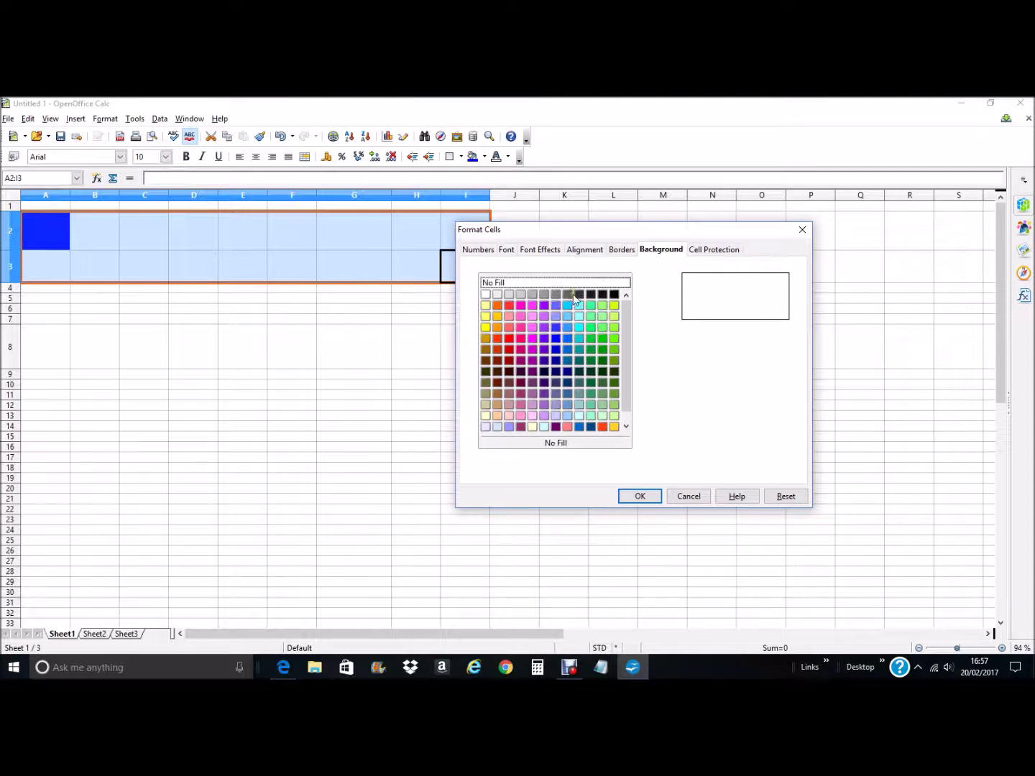
left_click(558, 340)
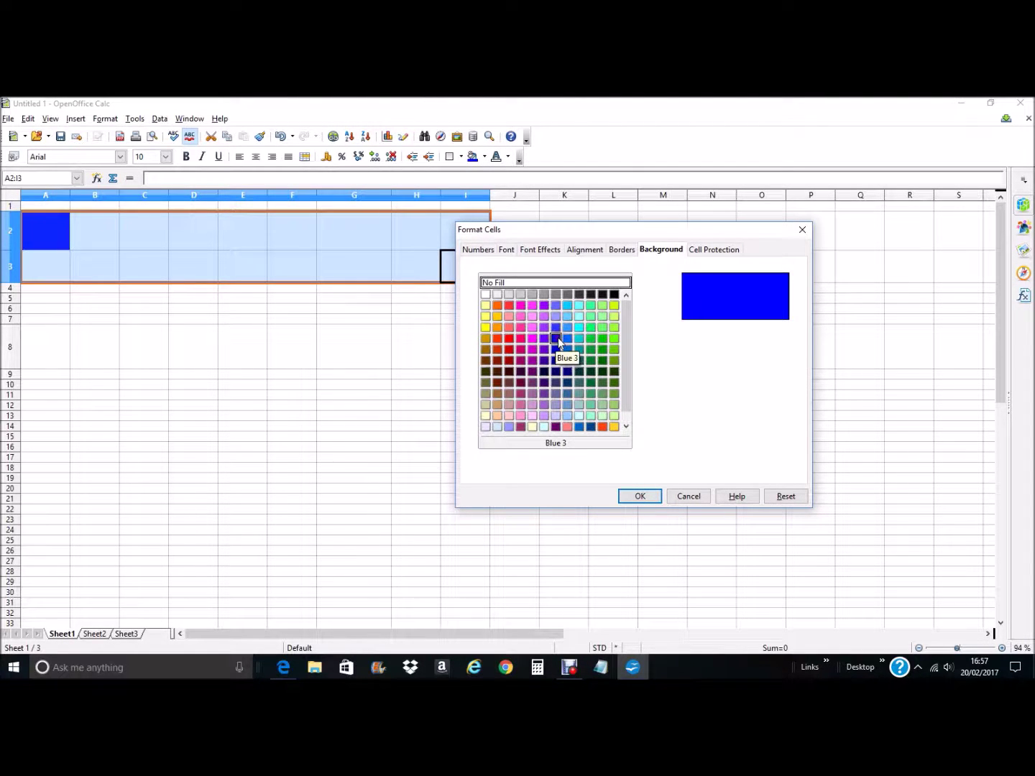
left_click(639, 494)
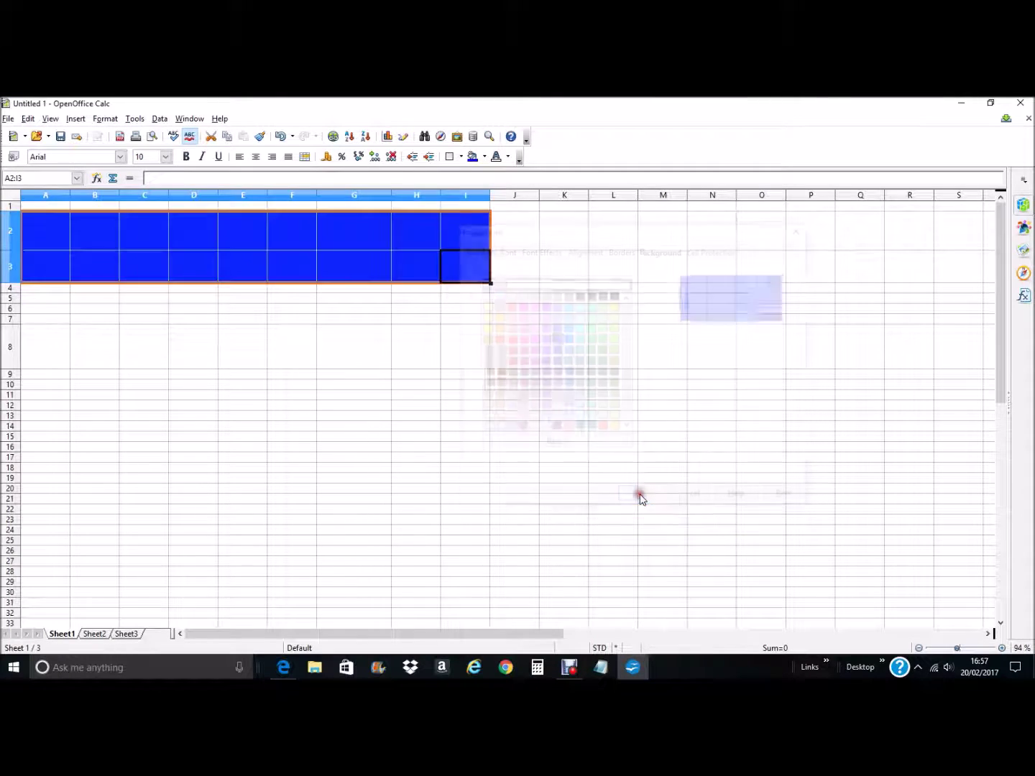
left_click(315, 329)
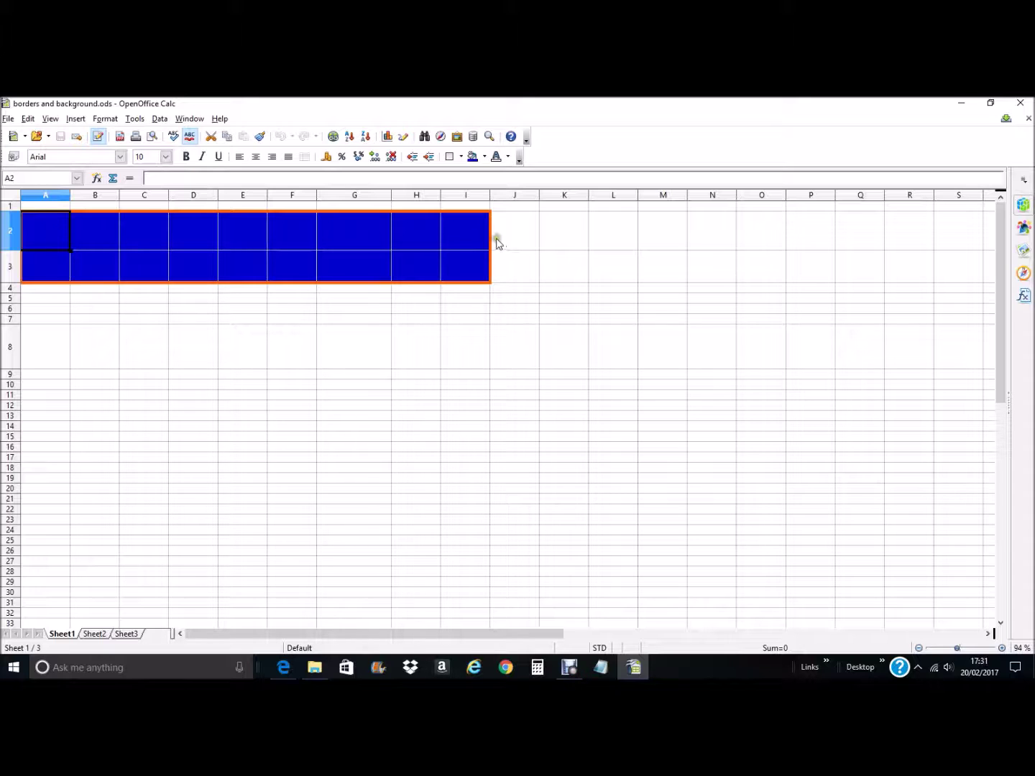
- Apply a 3.00 pt black double-line border around only the outside of the range B6:C23
left_click(75, 310)
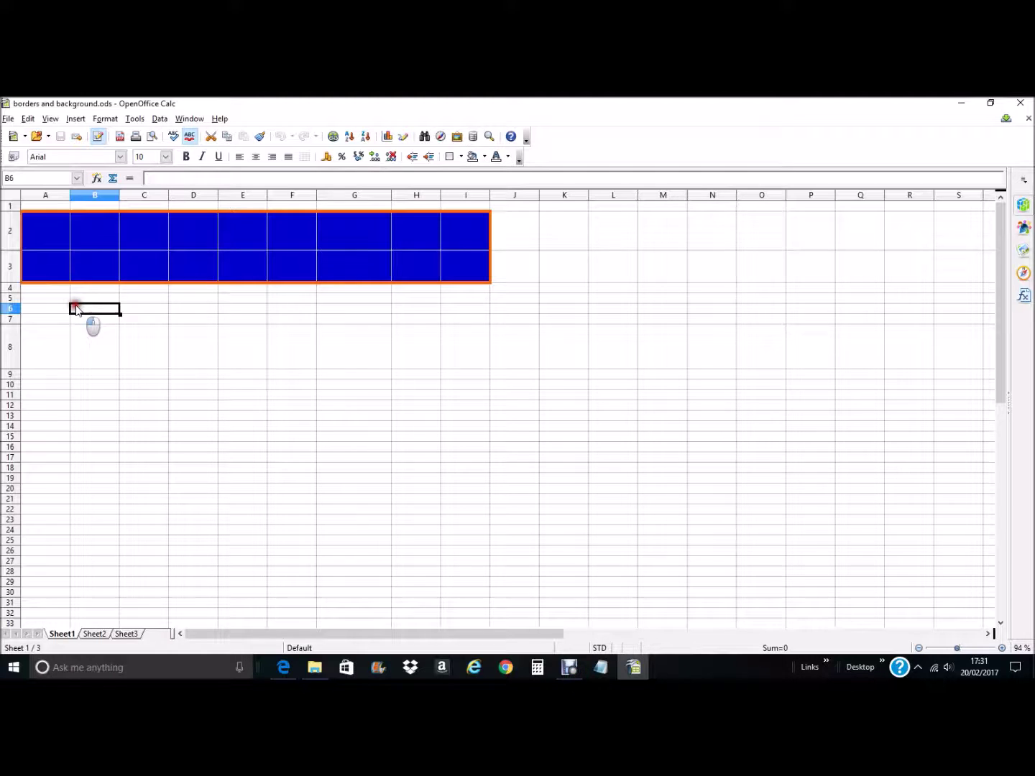
left_click_drag(75, 309, 142, 522)
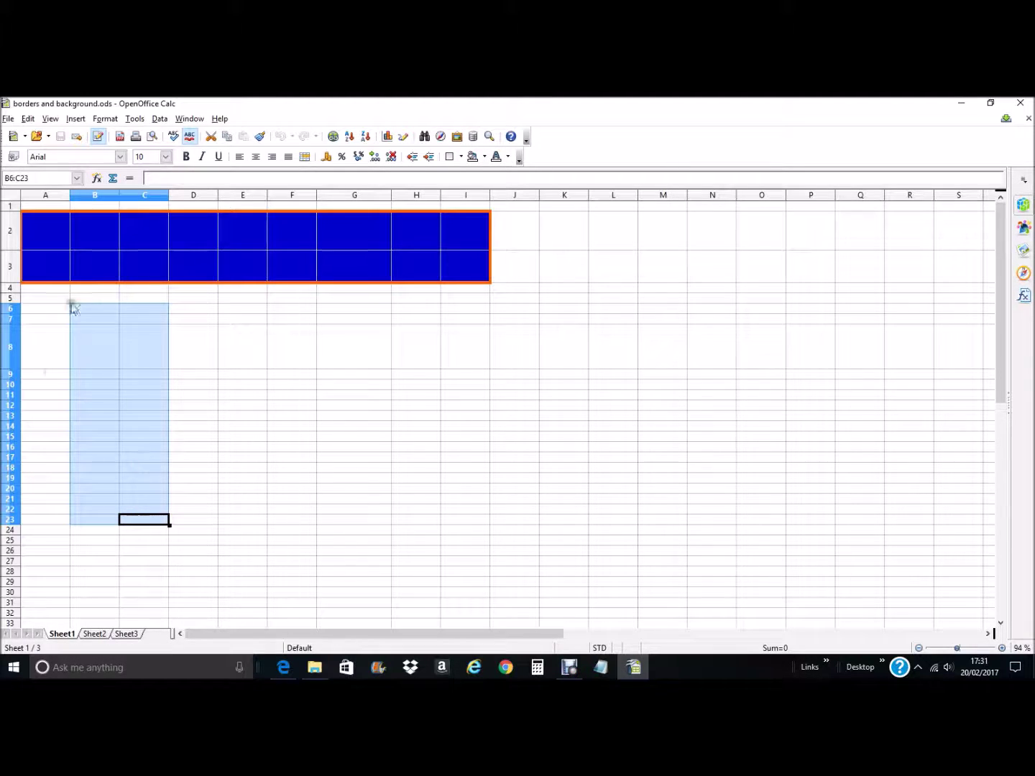
right_click(110, 342)
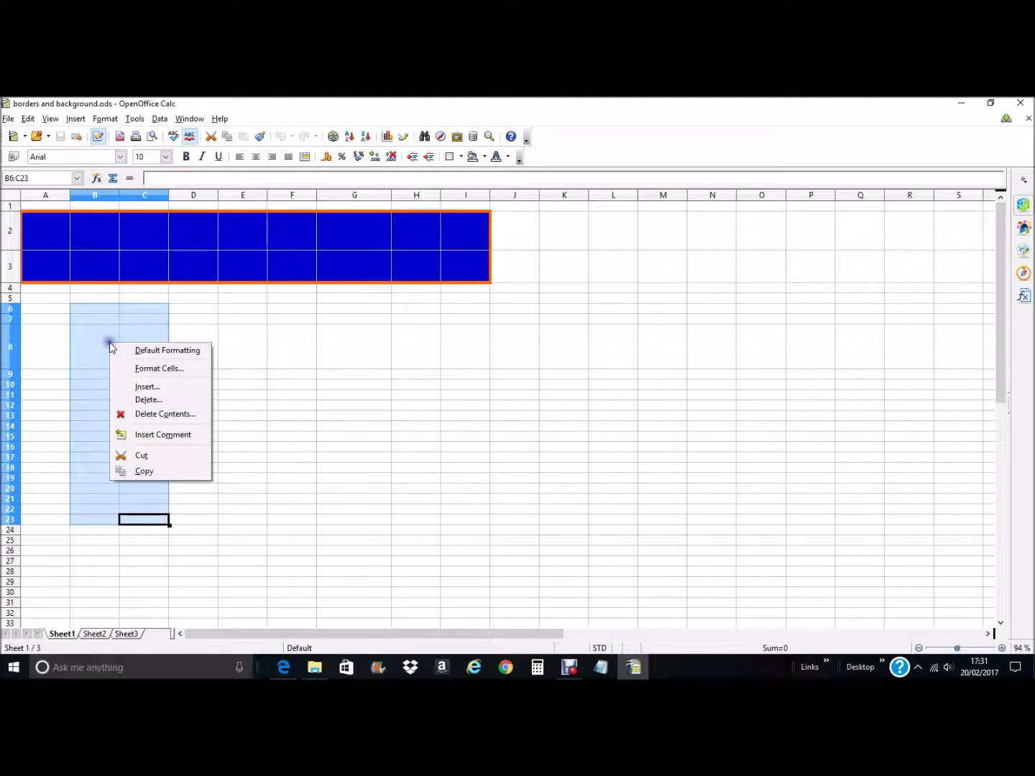
left_click(149, 370)
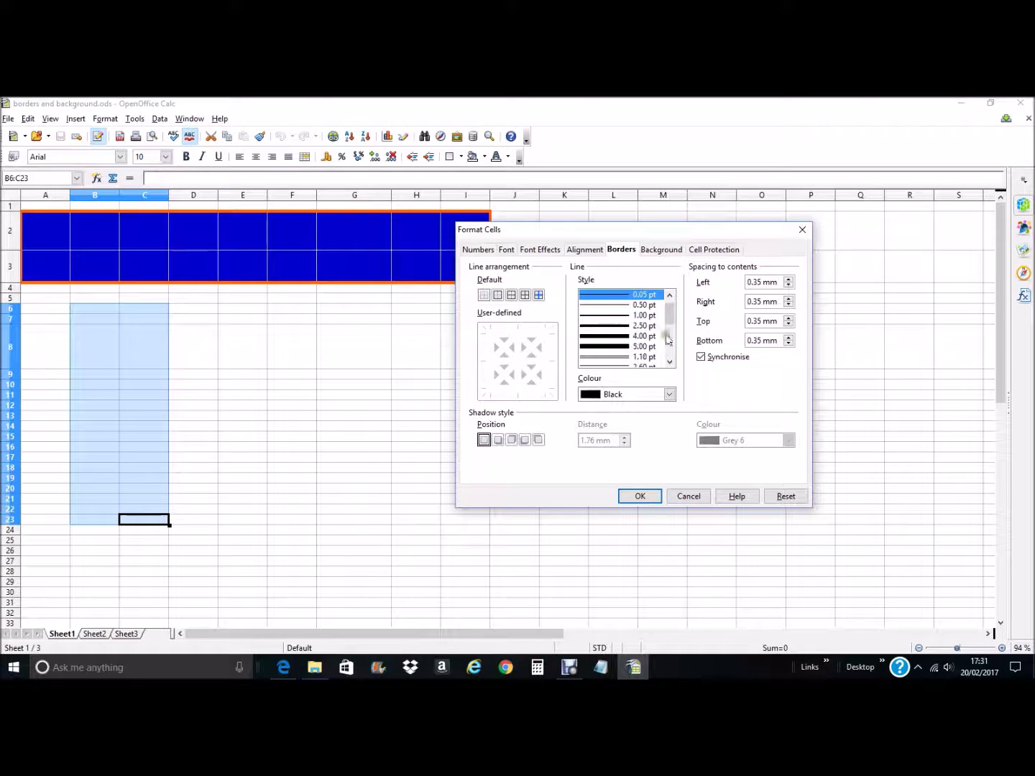
scroll(672, 331, "down", 1)
left_click(618, 348)
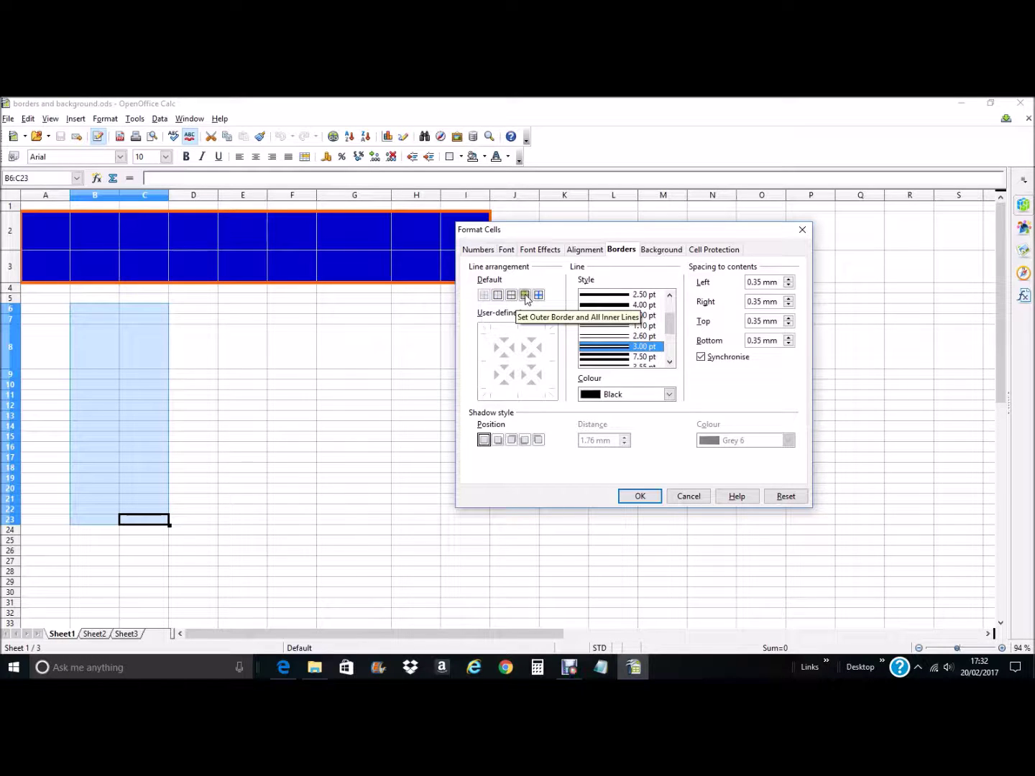
left_click(497, 294)
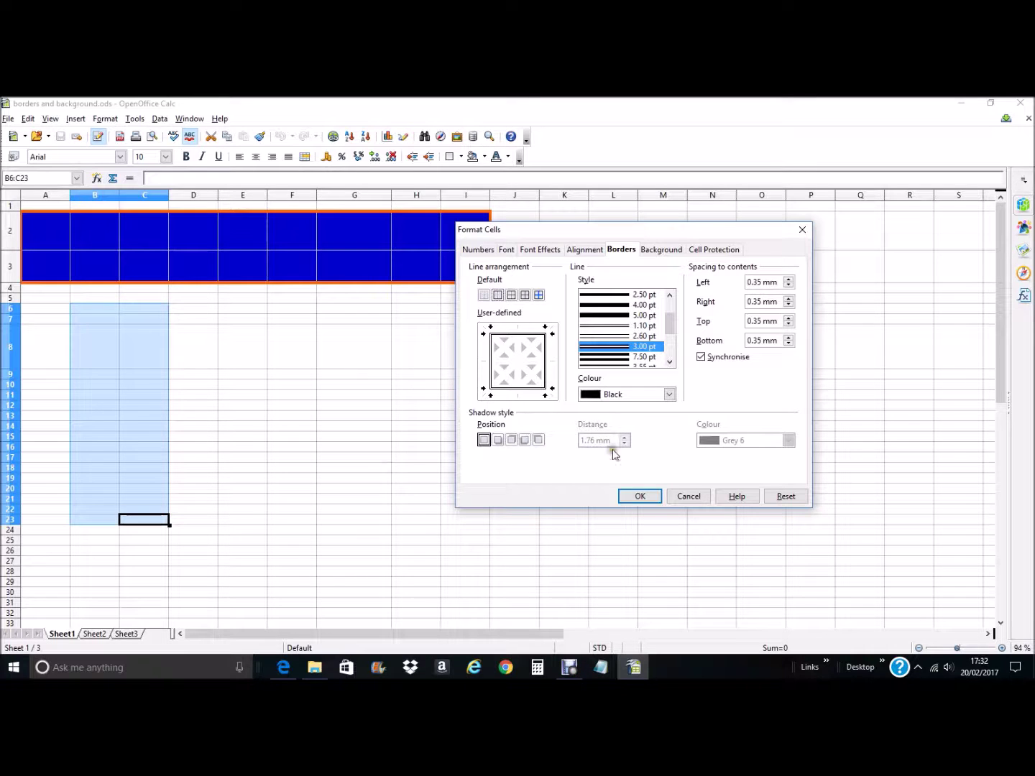
left_click(639, 495)
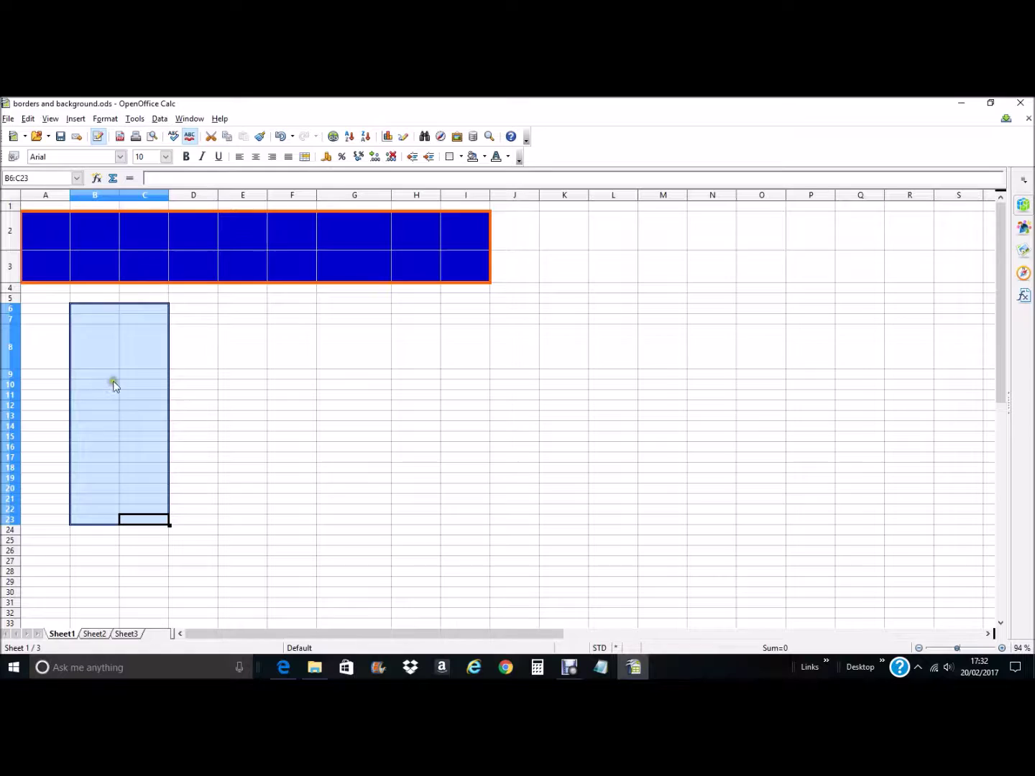
left_click(210, 375)
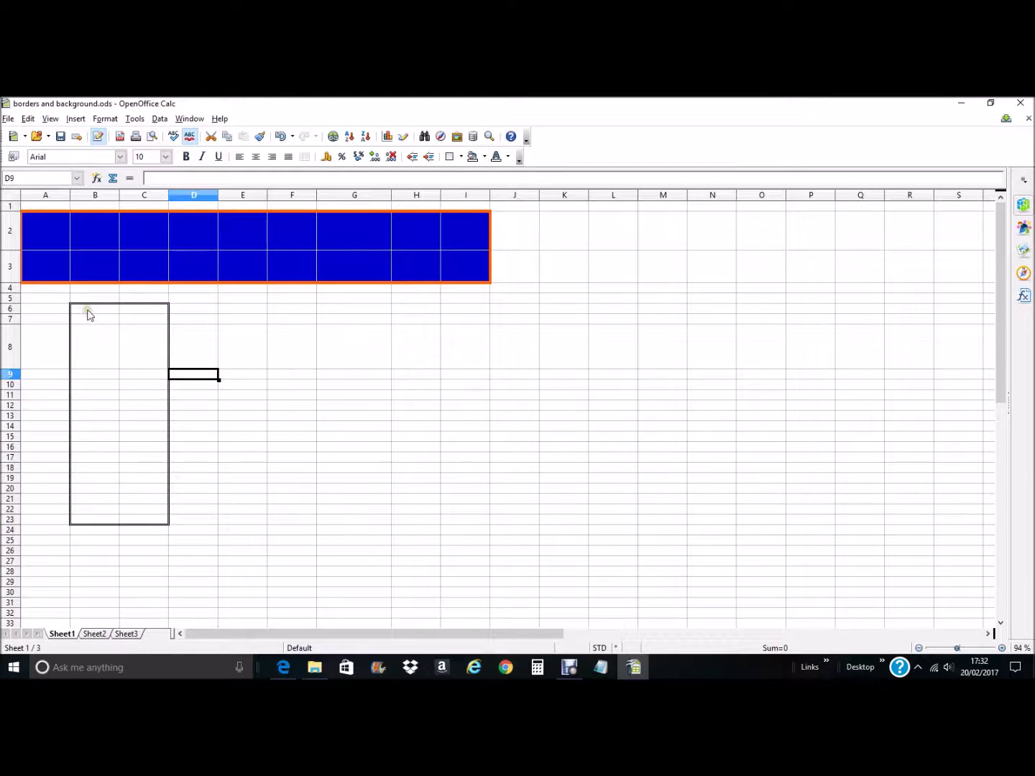
- Fill the background of the range B6:C23 with a bright green colour
left_click_drag(87, 309, 145, 521)
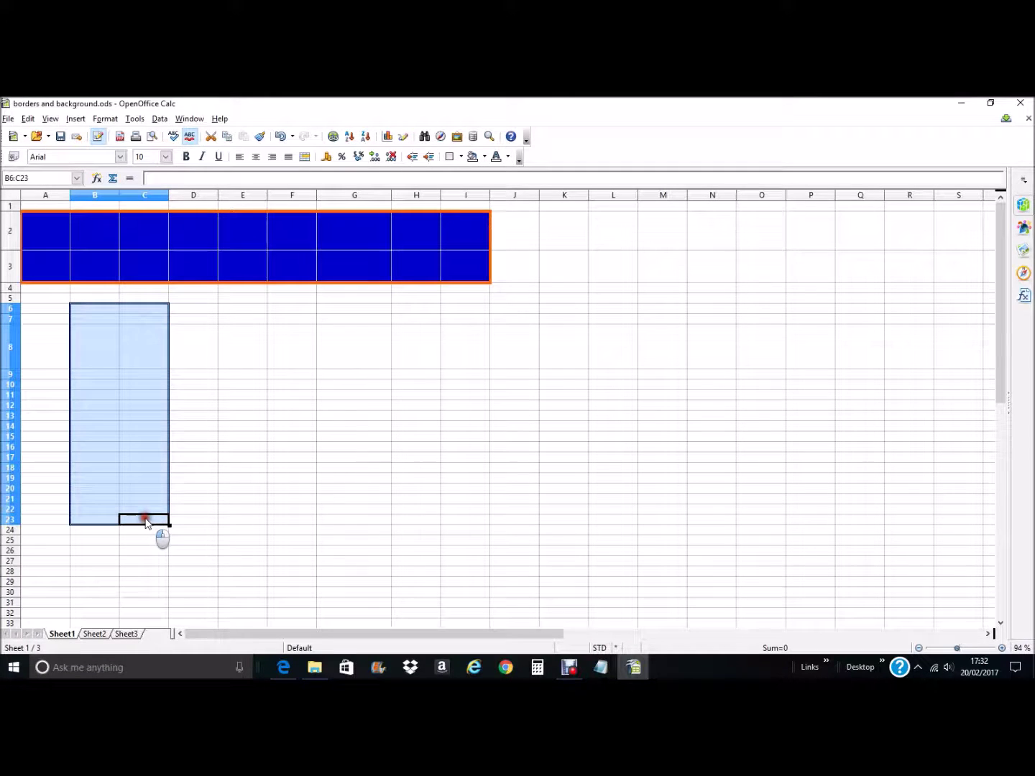
right_click(96, 348)
left_click(137, 372)
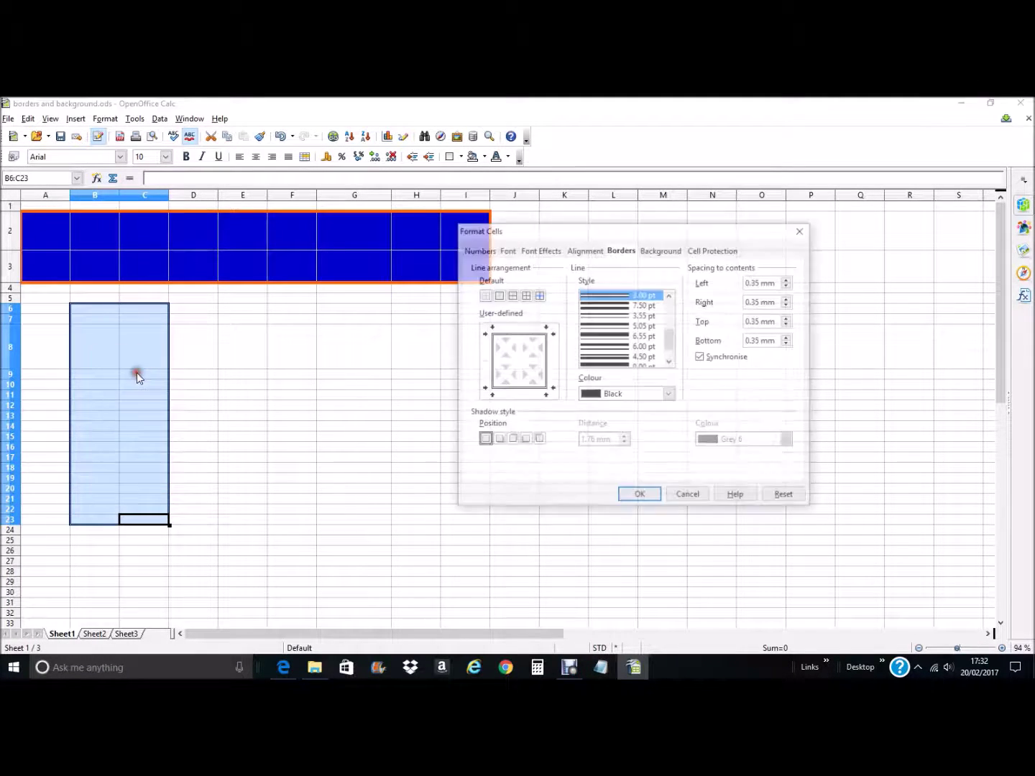
left_click(660, 249)
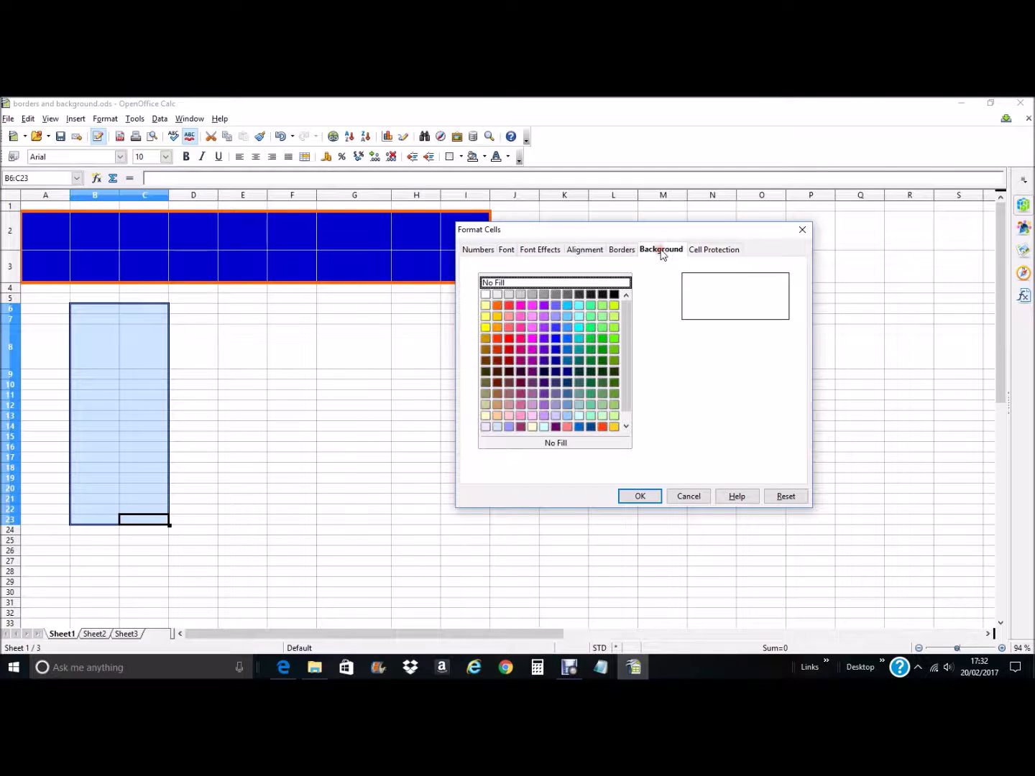
left_click(590, 339)
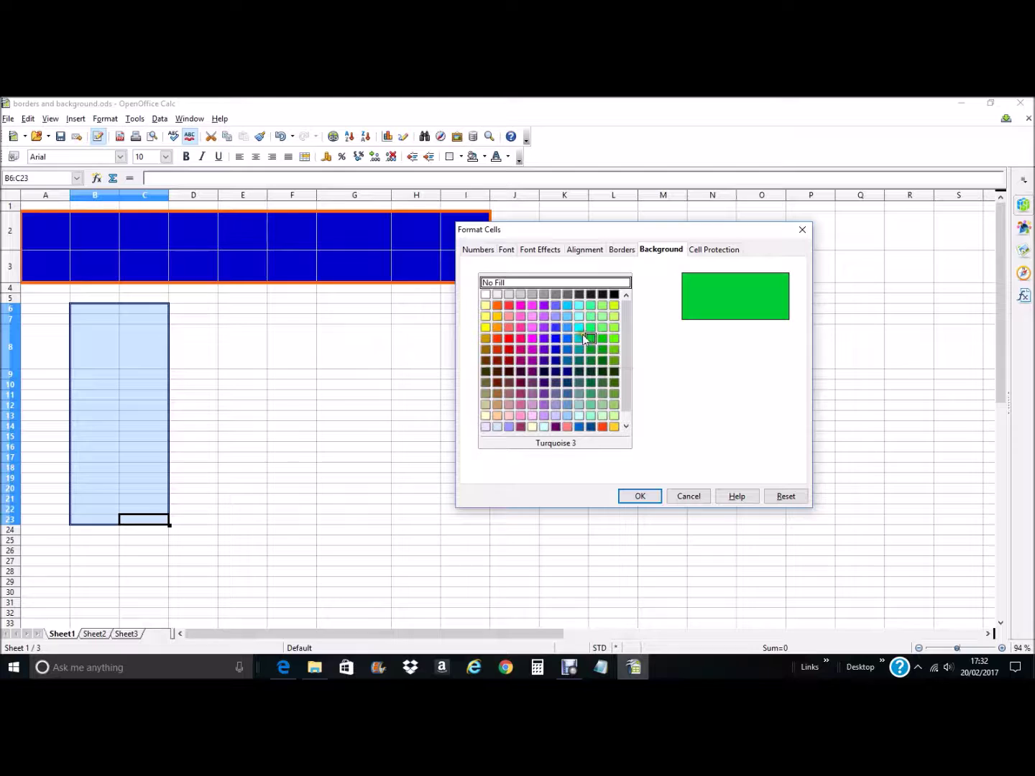
left_click(640, 496)
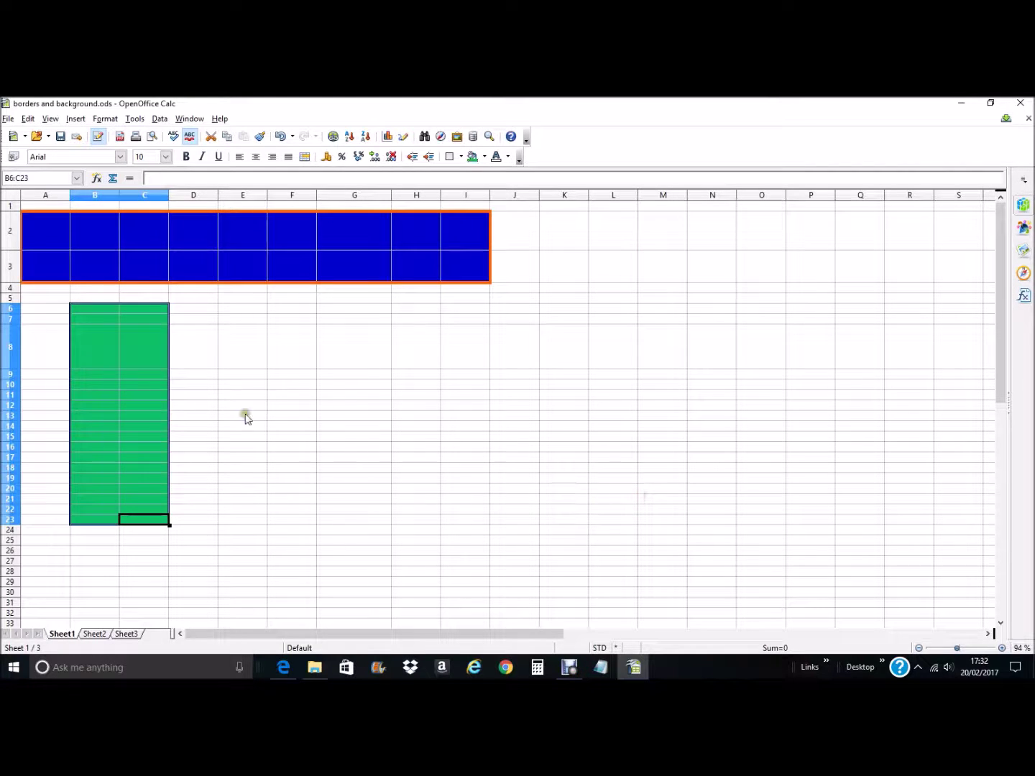
left_click(243, 448)
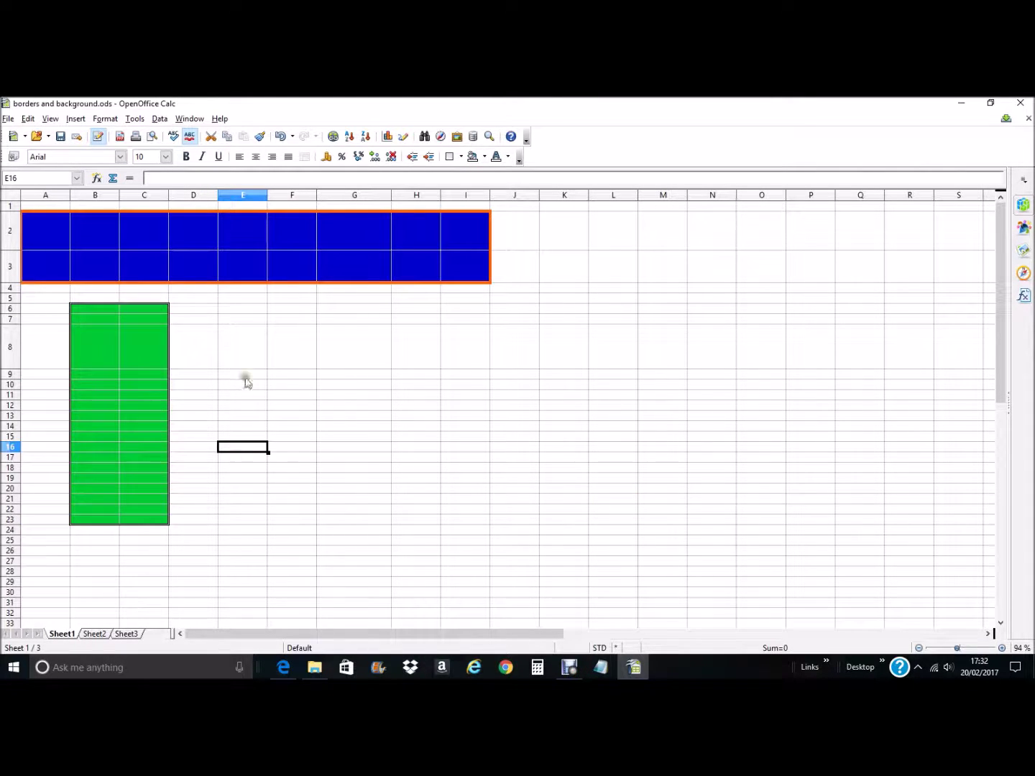